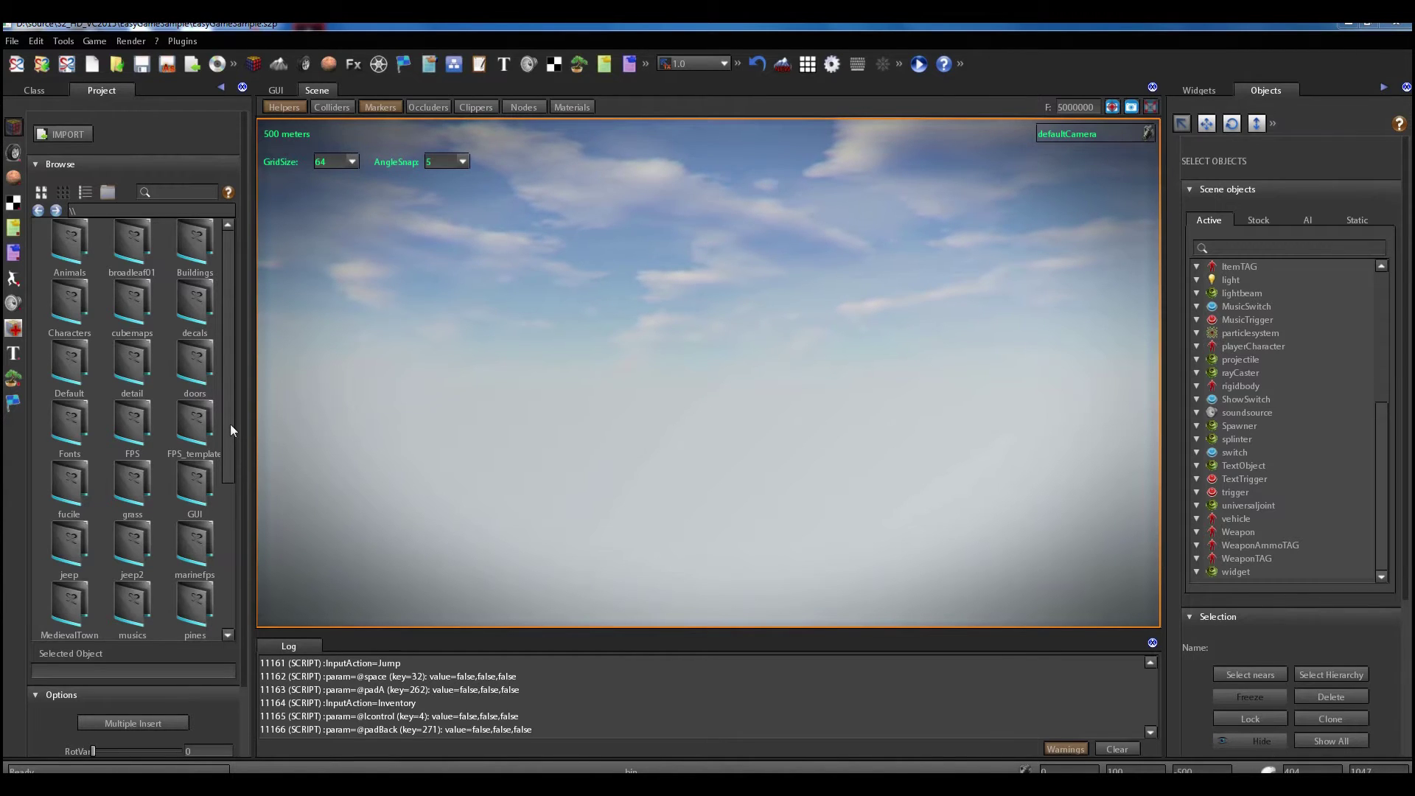
Open the asset library folder to list its .sm2 models, such as Box057.sm2 and Object015.sm2
drag(231, 468, 250, 621)
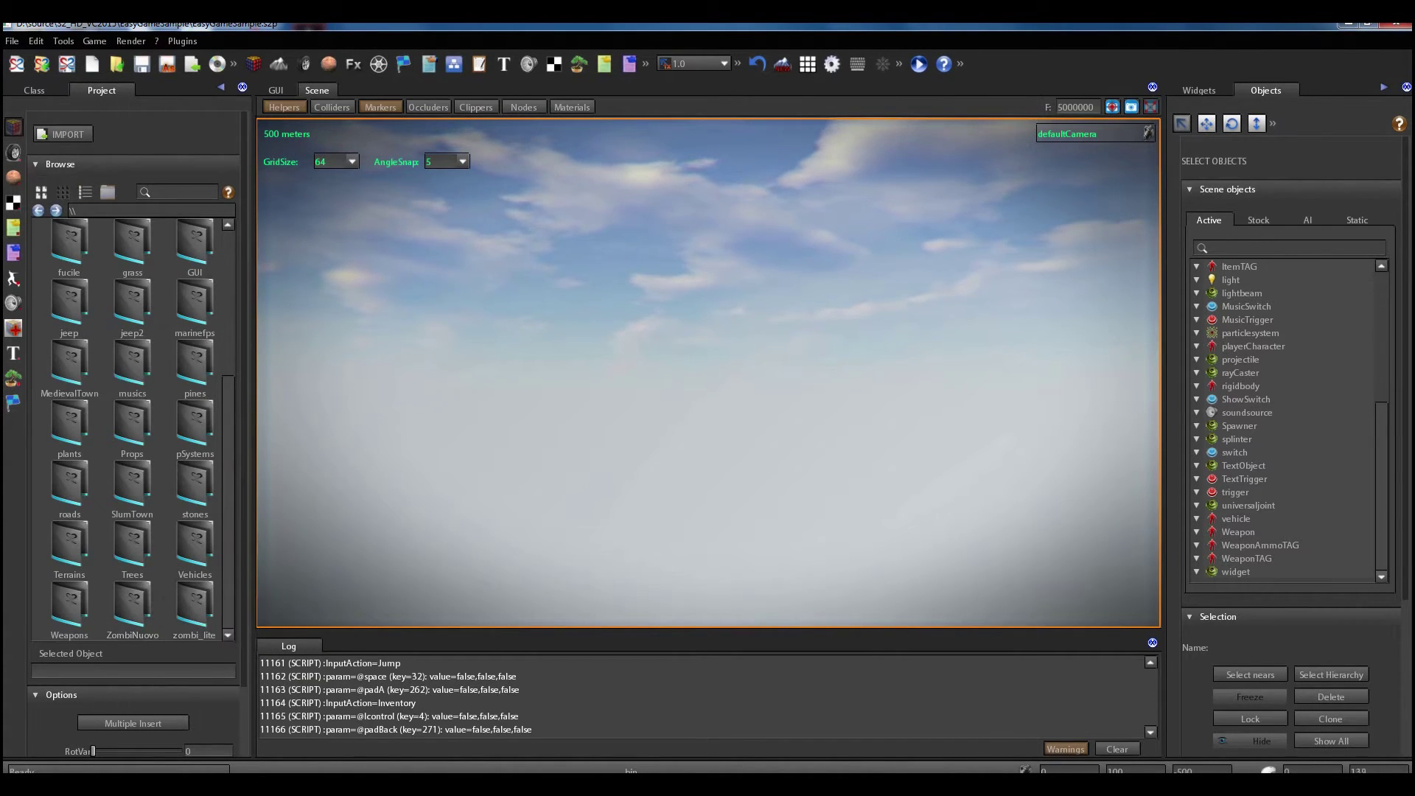
click(59, 164)
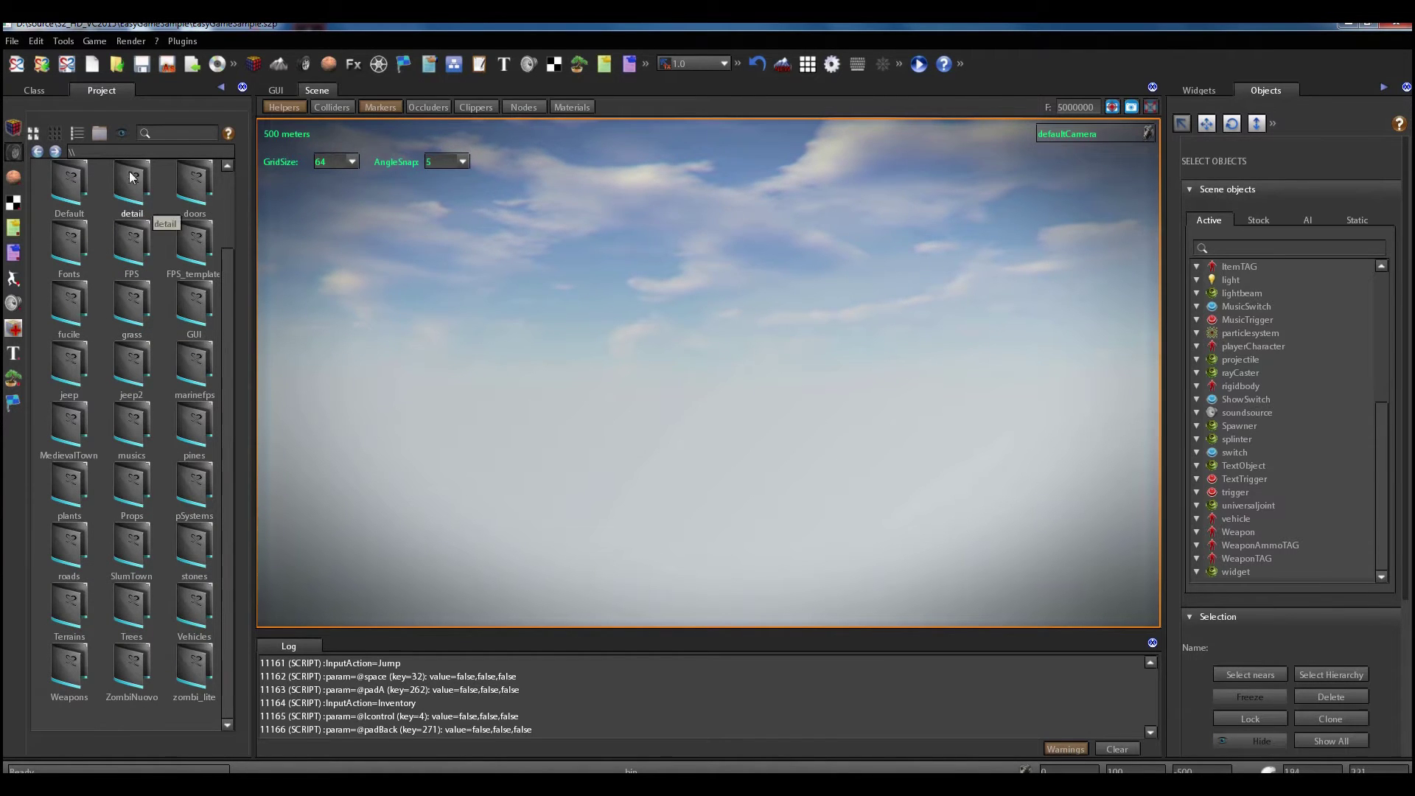
double_click(132, 485)
scroll(156, 343, down, 10)
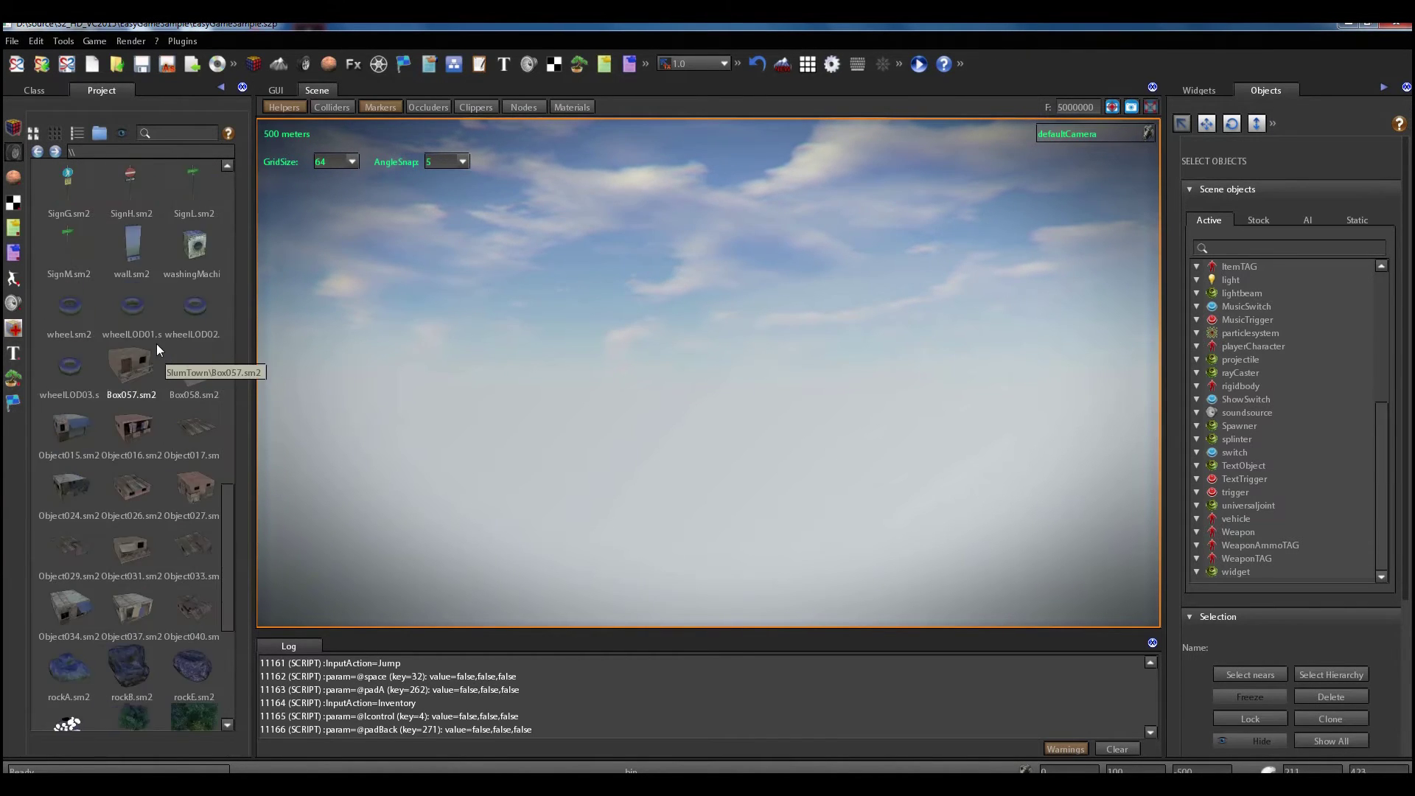
Open zombi.sk2 in the model editor, face the zombie, and show its empty Animations list
right_click(60, 666)
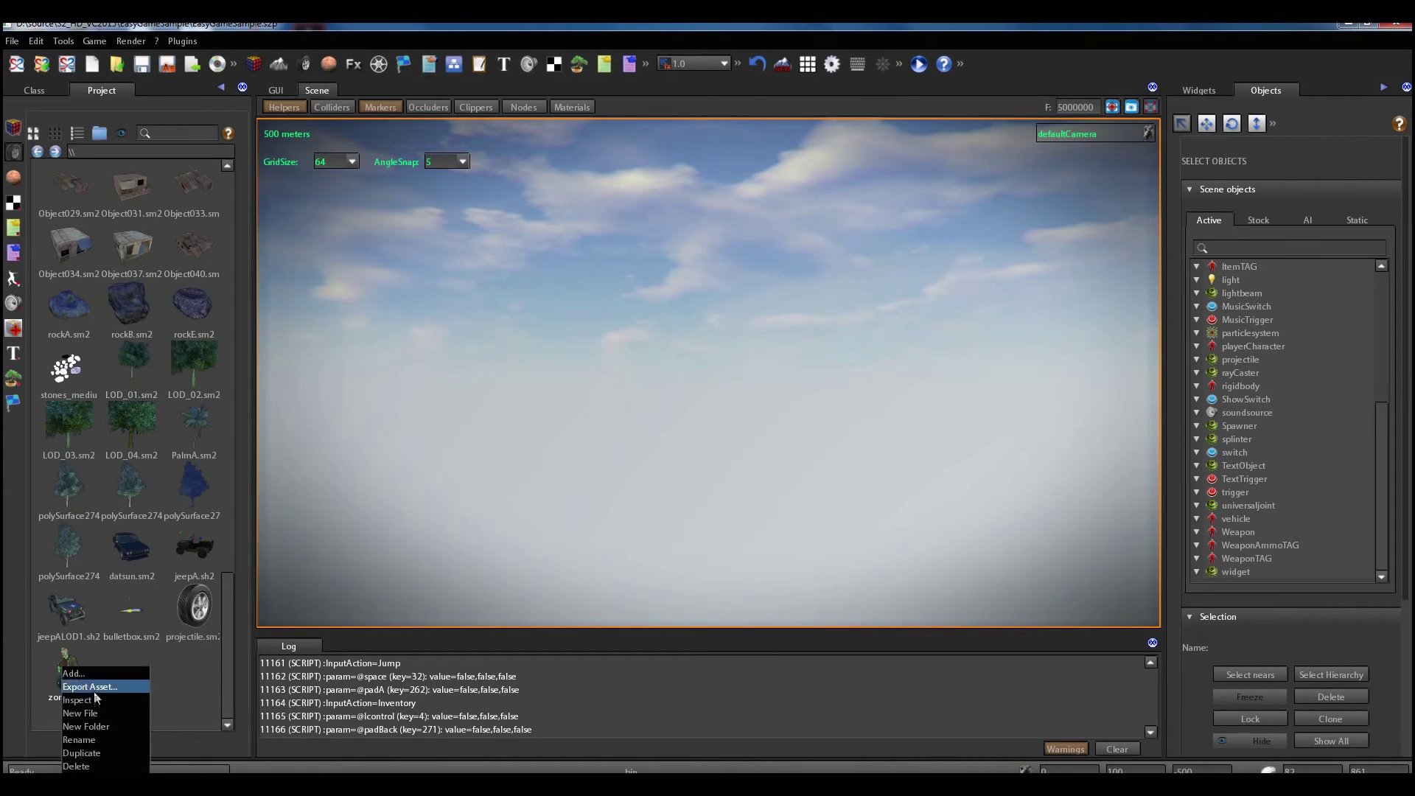
click(104, 698)
drag(834, 409, 728, 356)
click(1207, 123)
drag(833, 379, 820, 374)
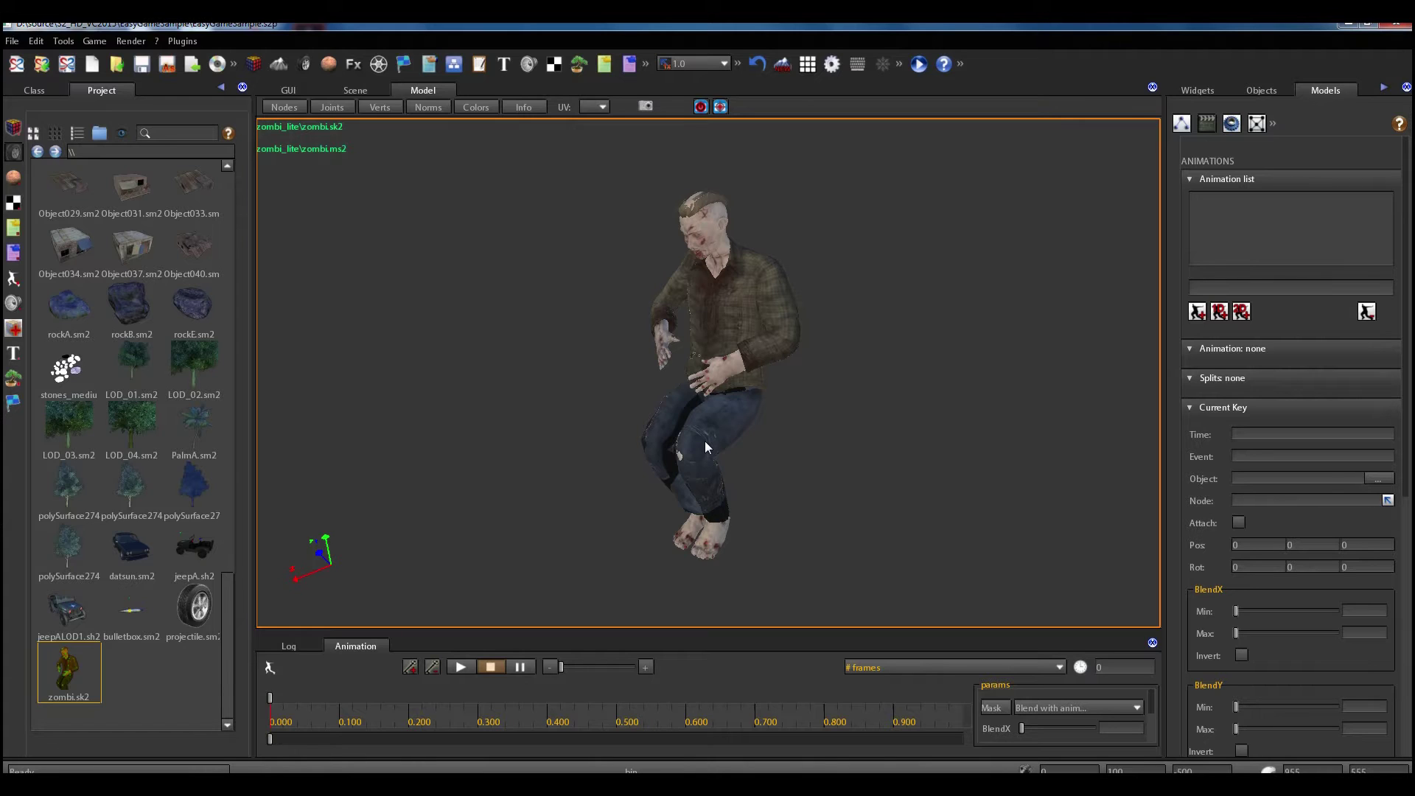
click(1207, 289)
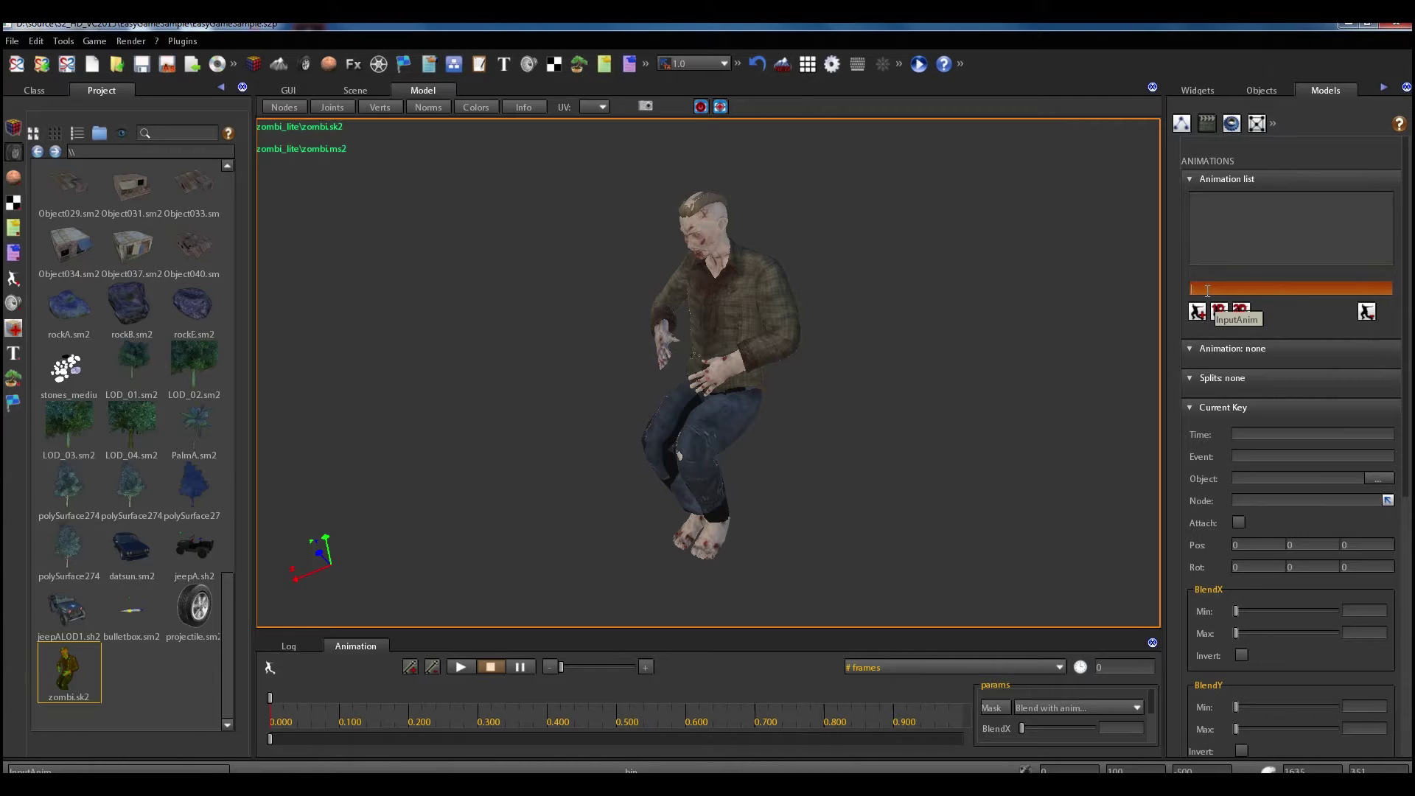
Add an animation named 'walk' to the zombie and select it
text(walk)
key(Return)
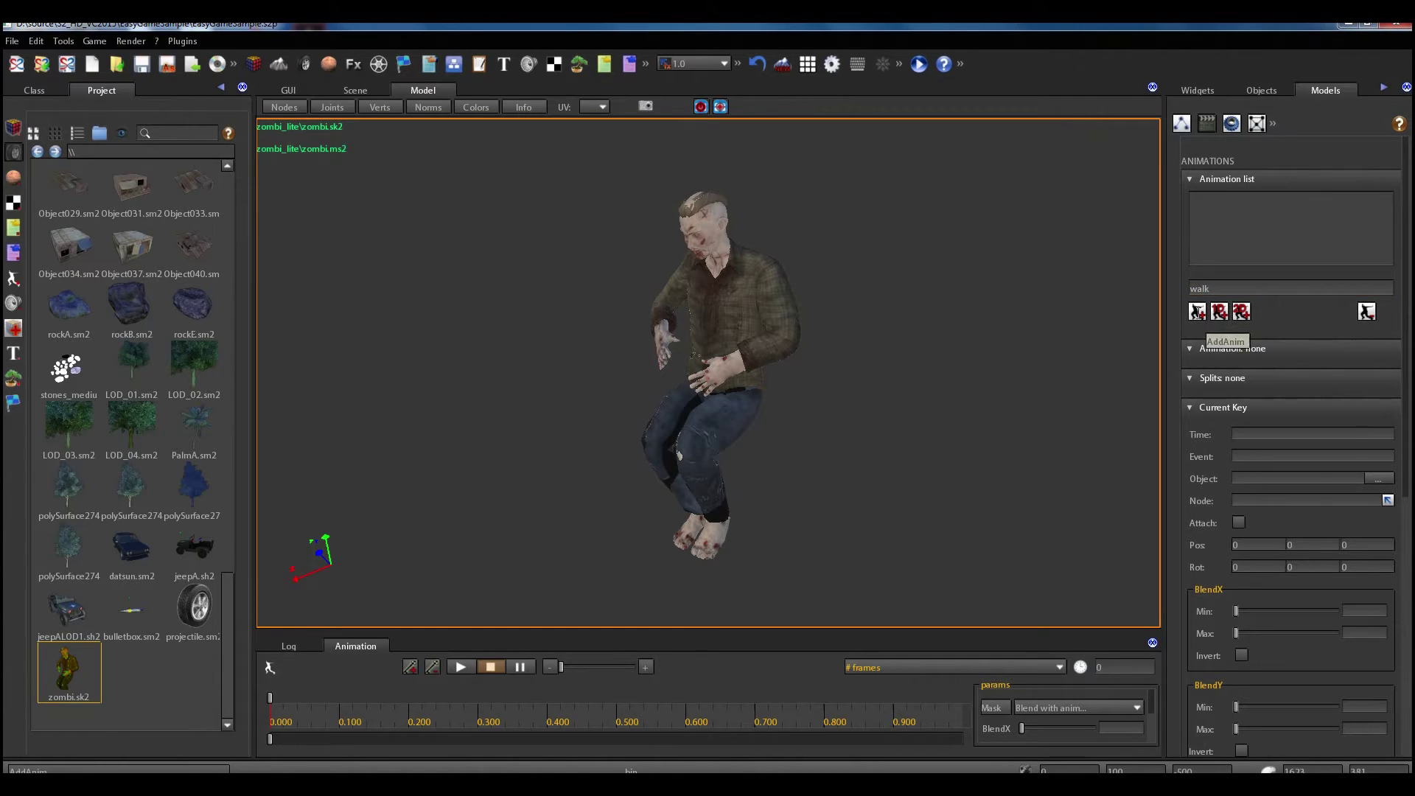
click(1196, 312)
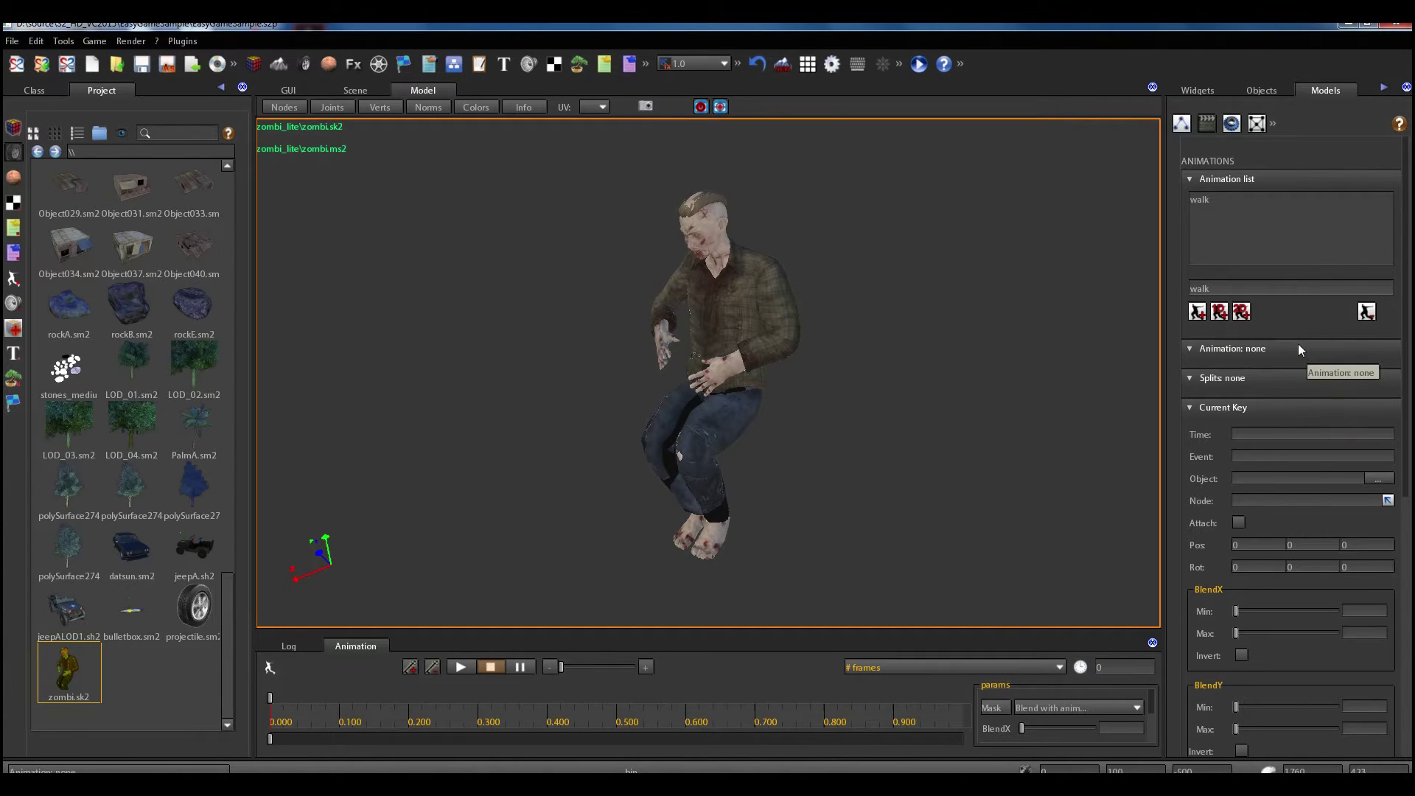
click(1223, 199)
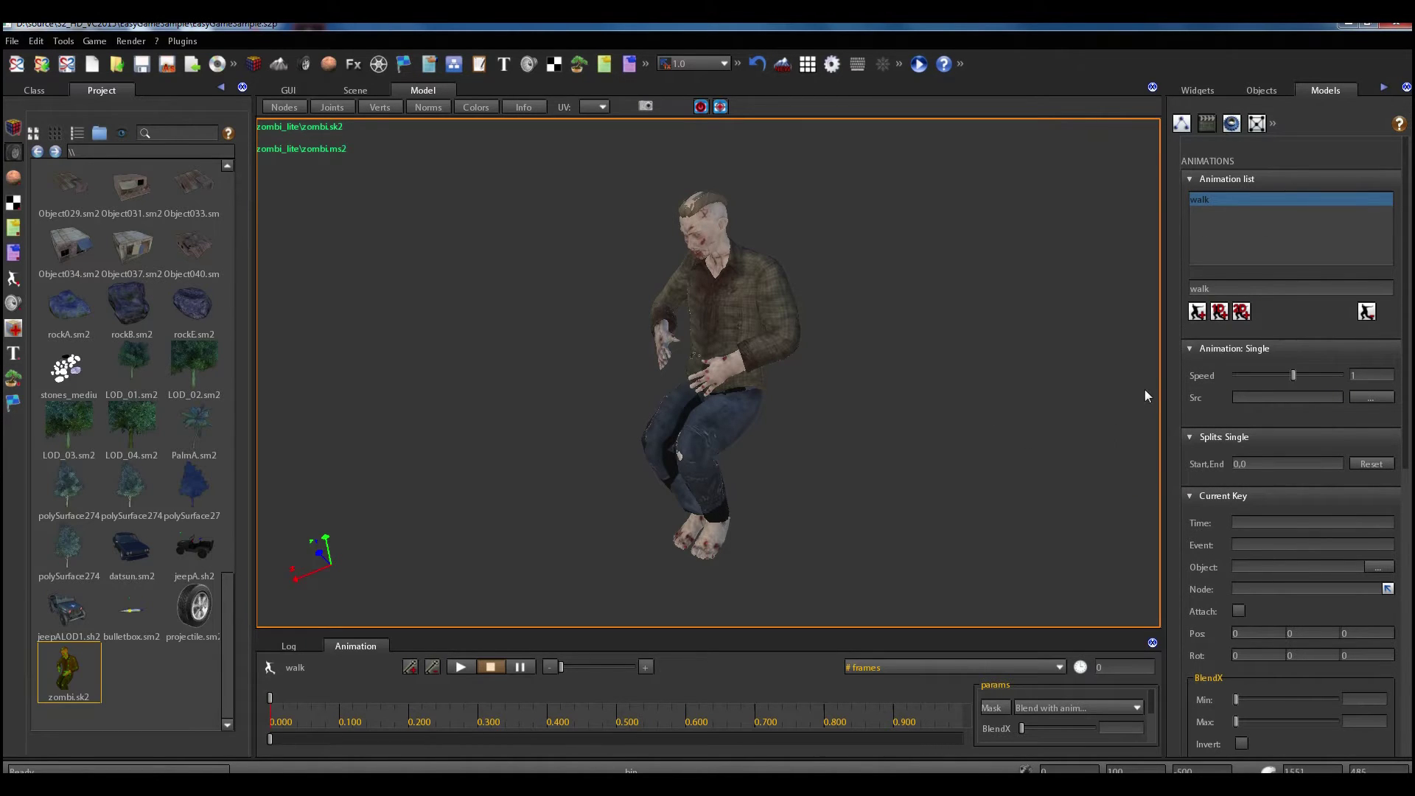
Set walk's source to zombie_anim_Take 001.an2 from the zombi_lite folder
click(1369, 398)
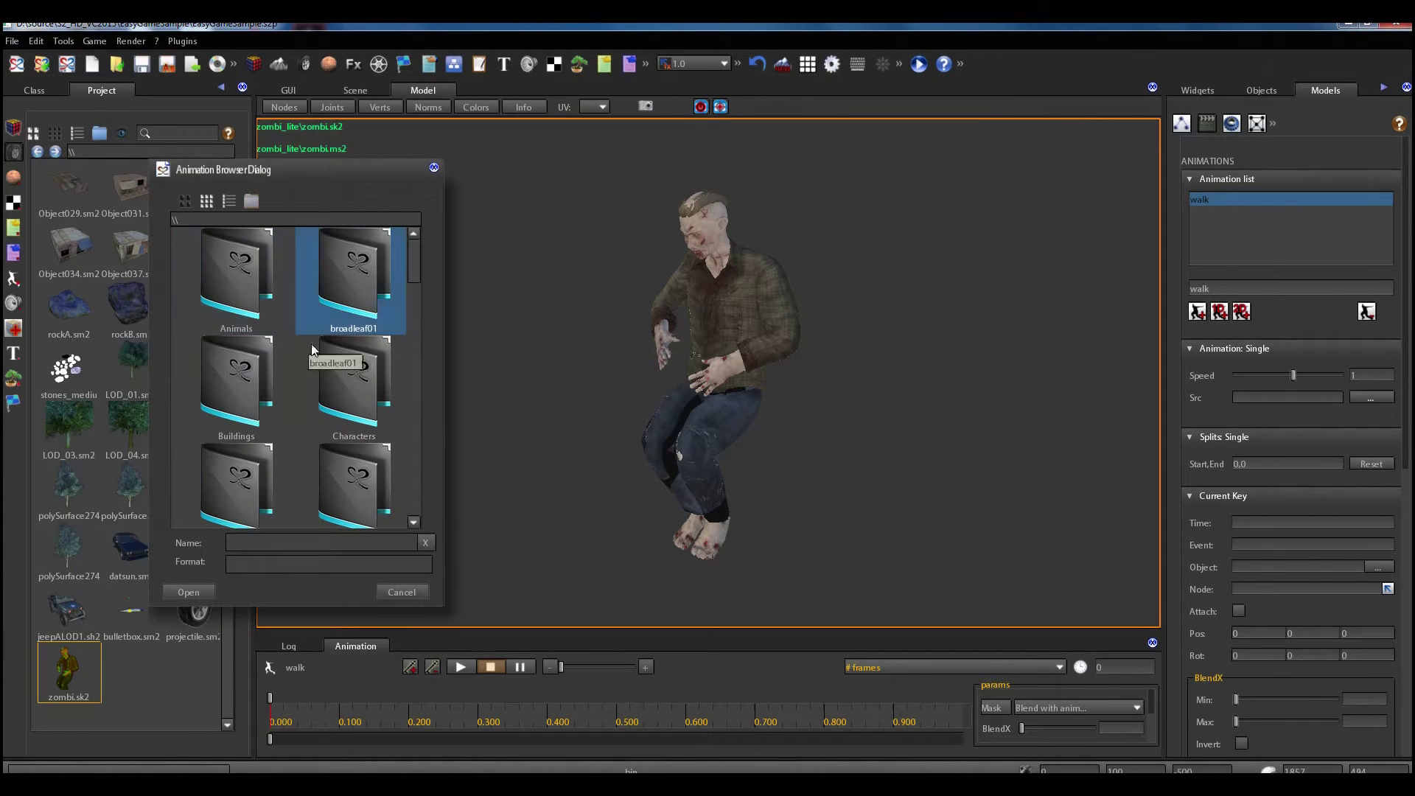
click(185, 200)
scroll(288, 369, down, 5)
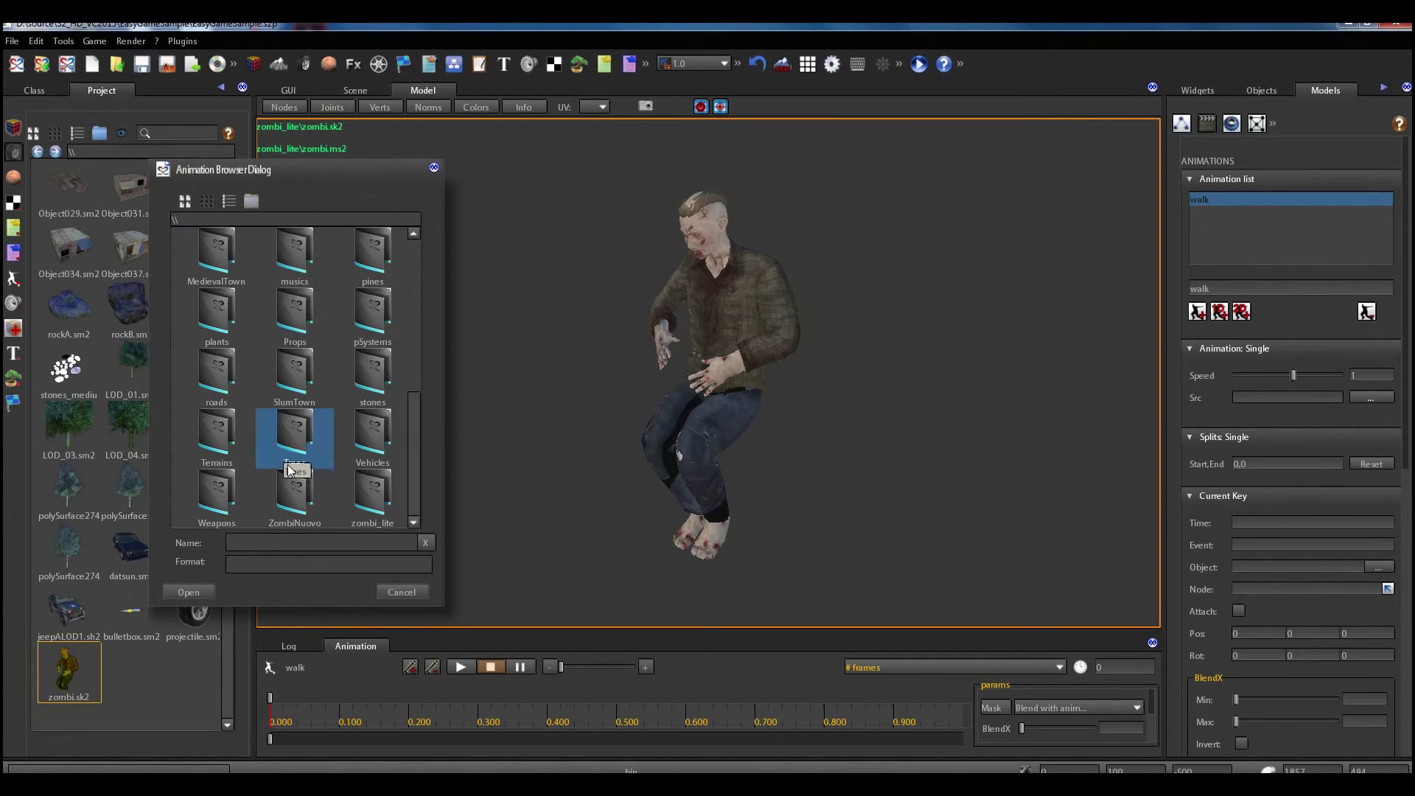
double_click(371, 497)
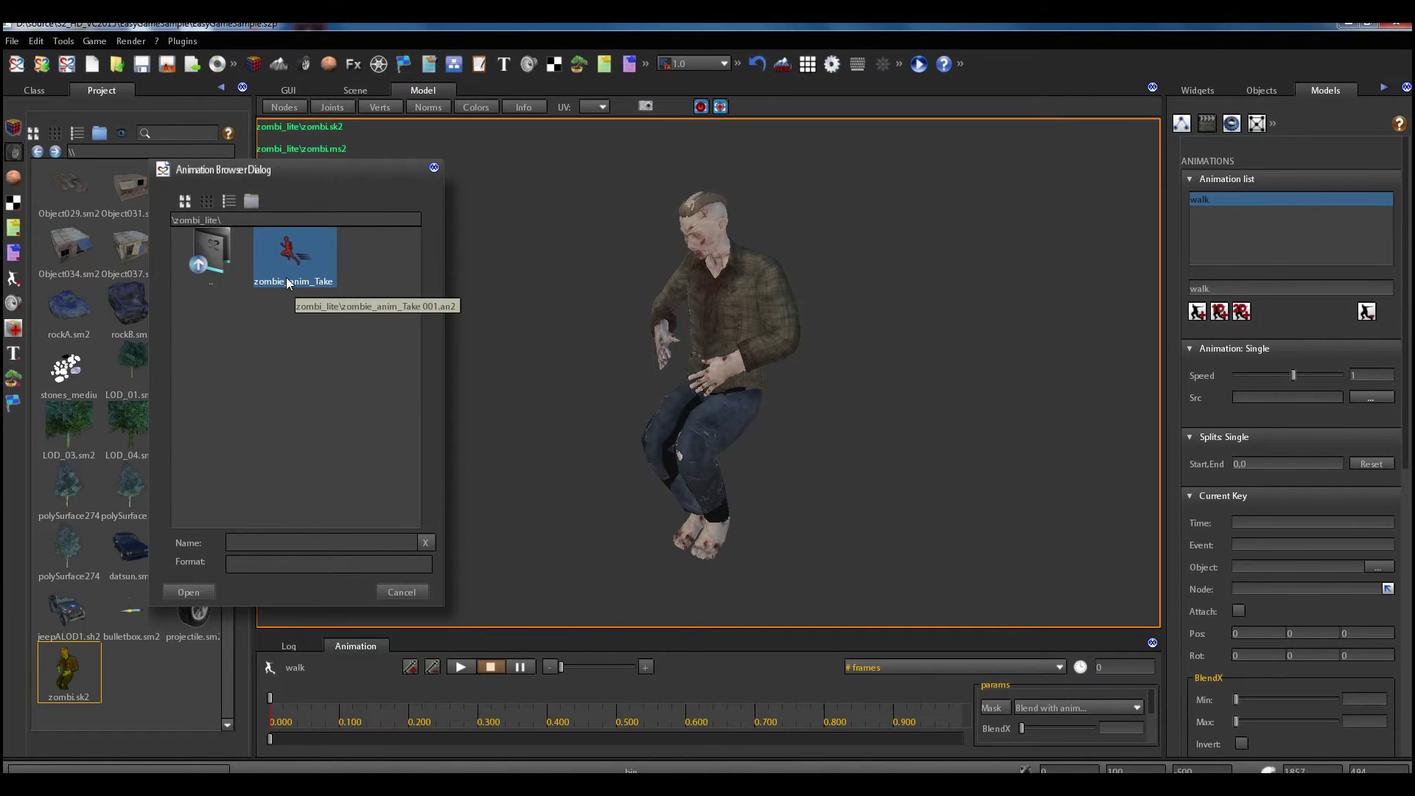
click(286, 278)
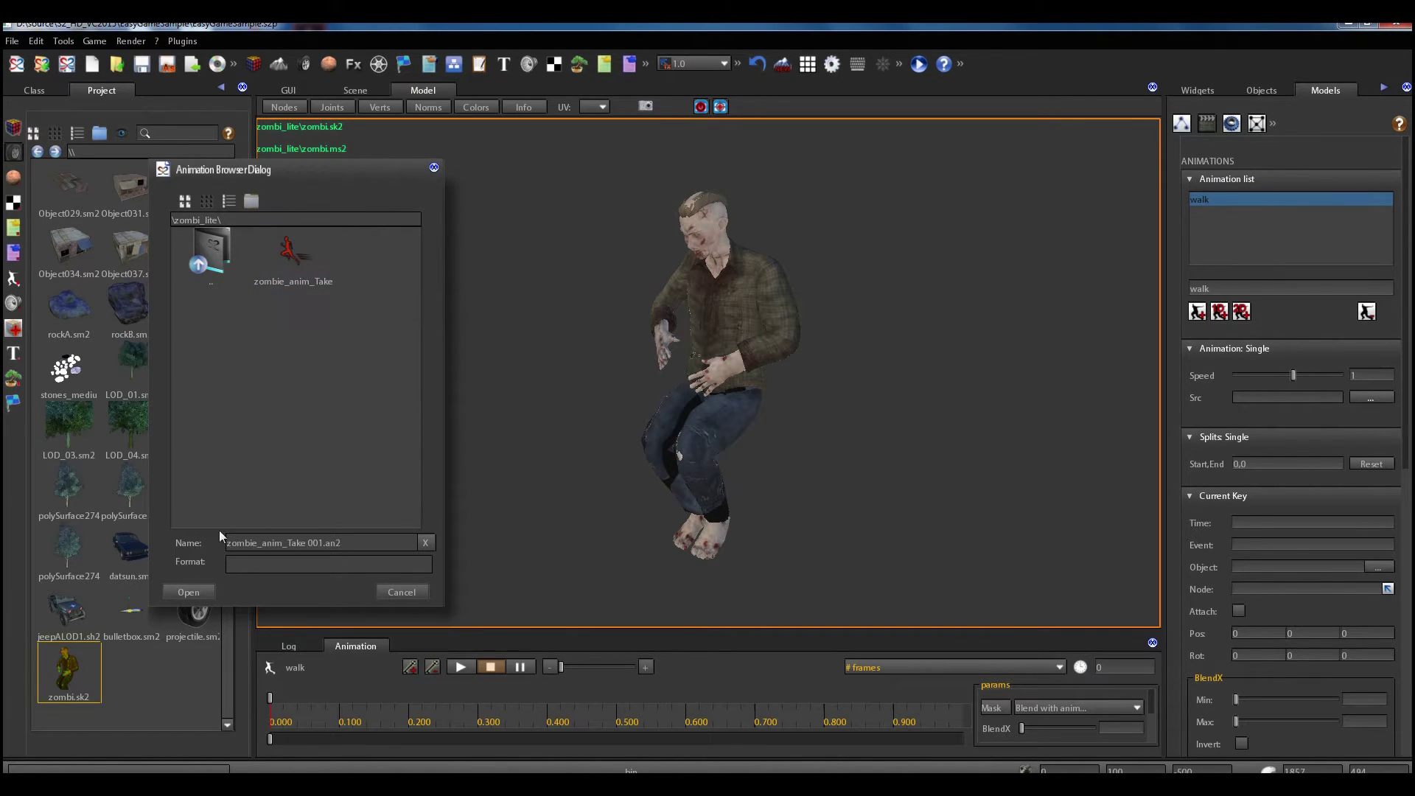
click(196, 592)
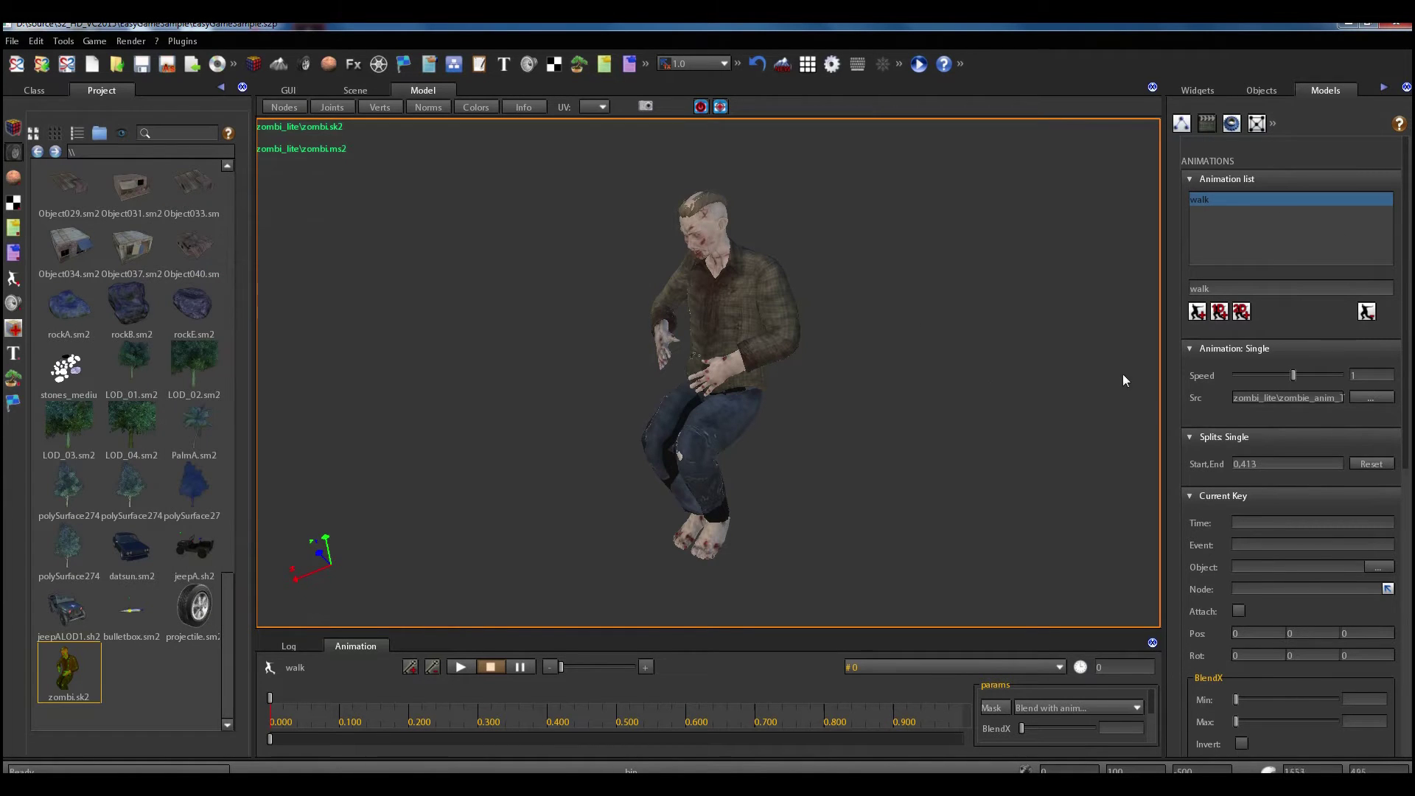
Slow the walk animation to speed 0.266666, then replay and scrub it to inspect the poses
click(460, 666)
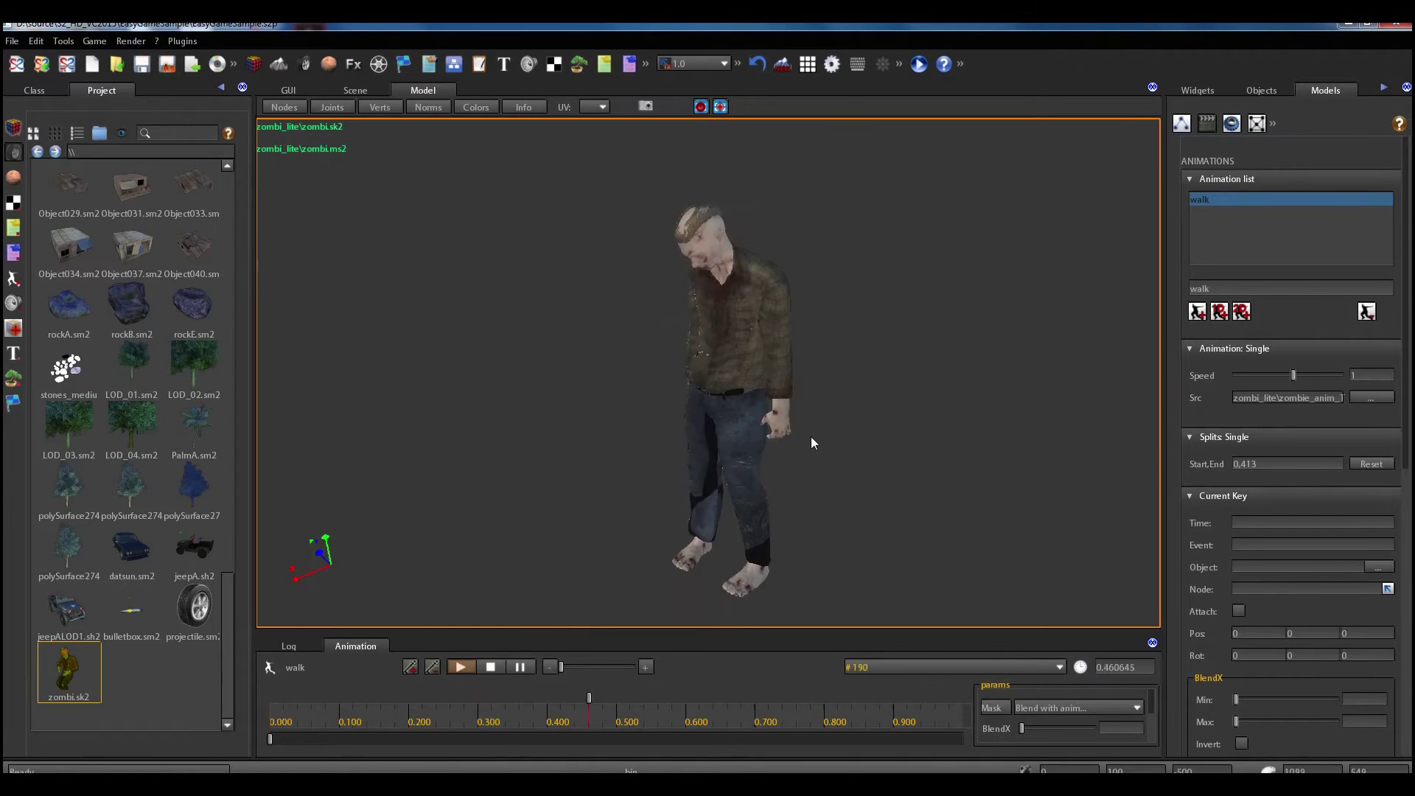
drag(1294, 377, 1289, 375)
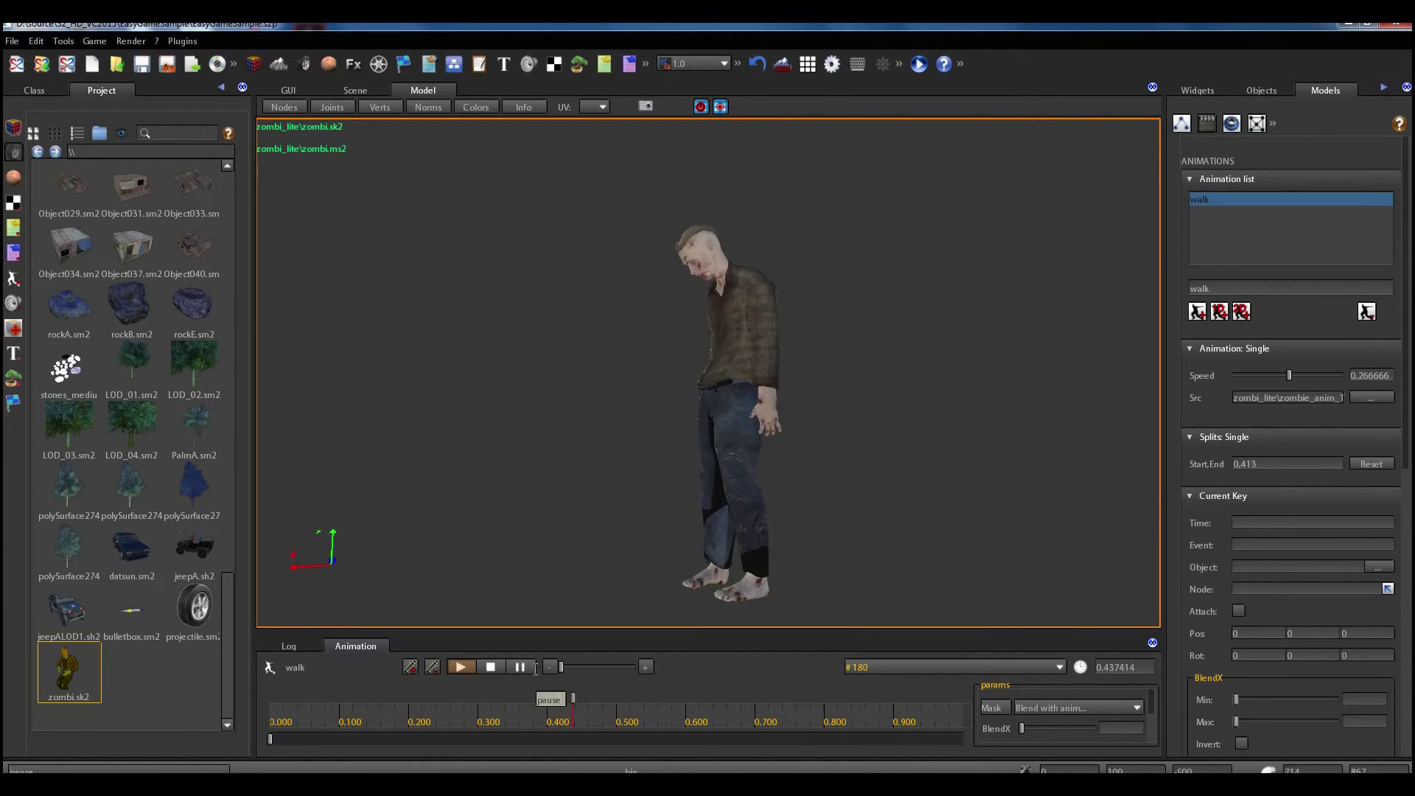
click(498, 666)
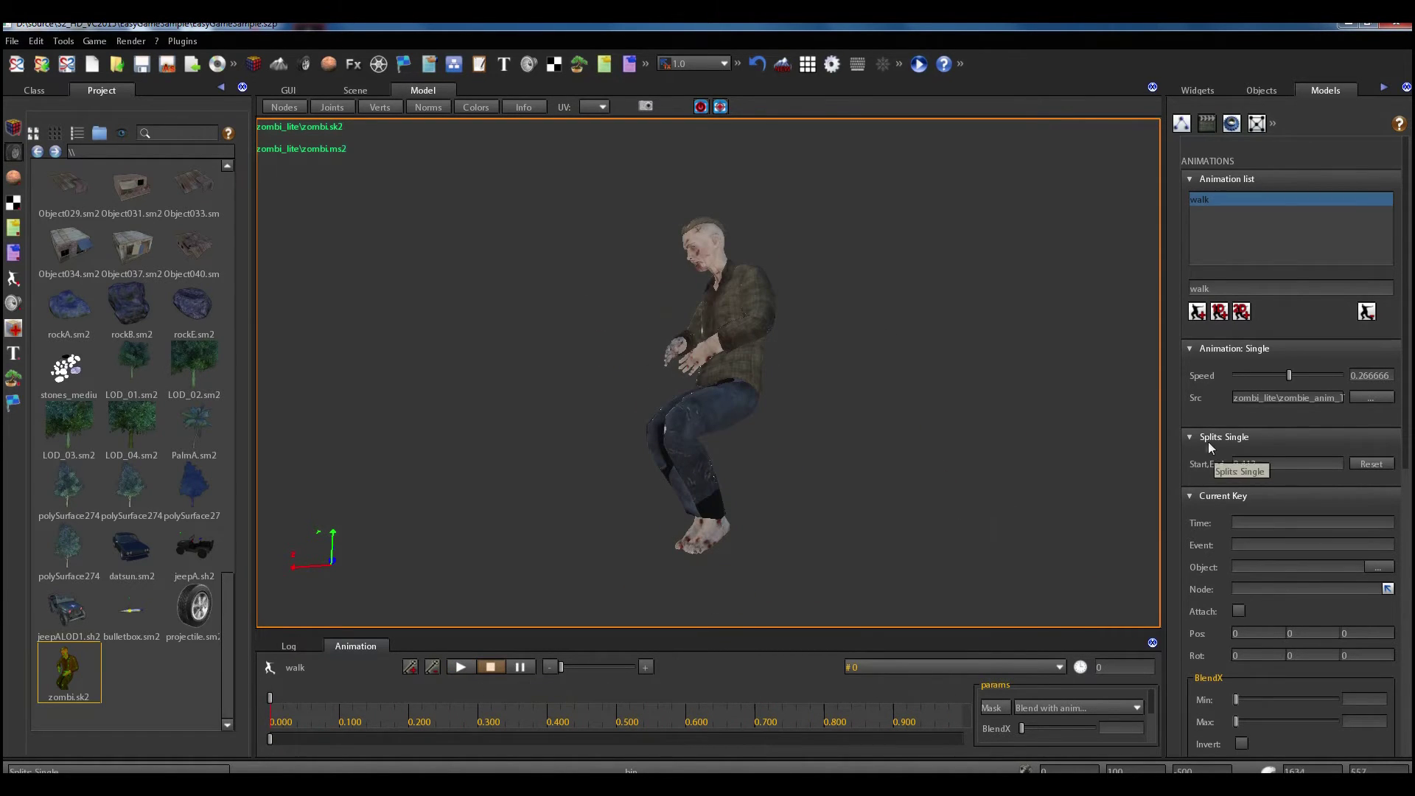
click(459, 667)
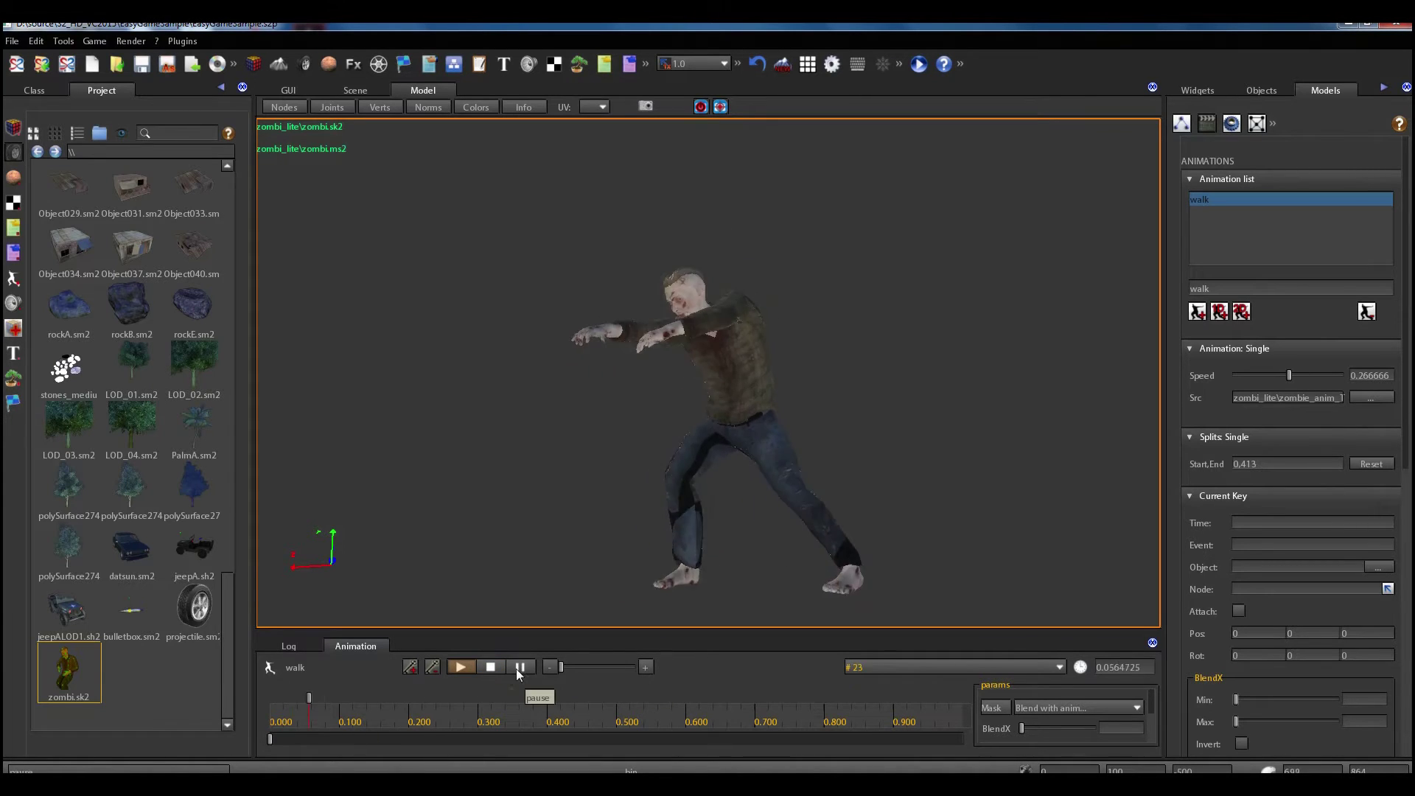
click(522, 666)
click(521, 667)
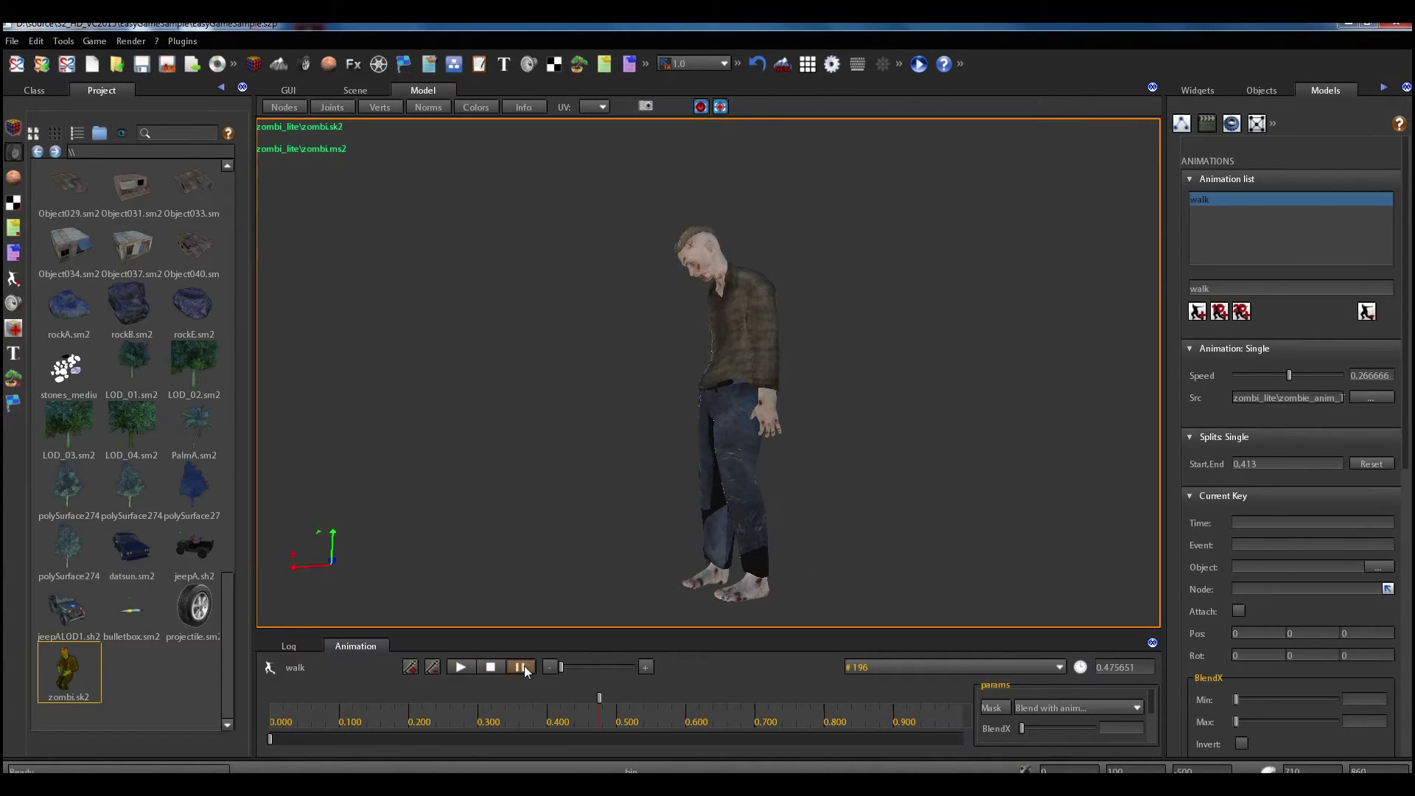
click(267, 701)
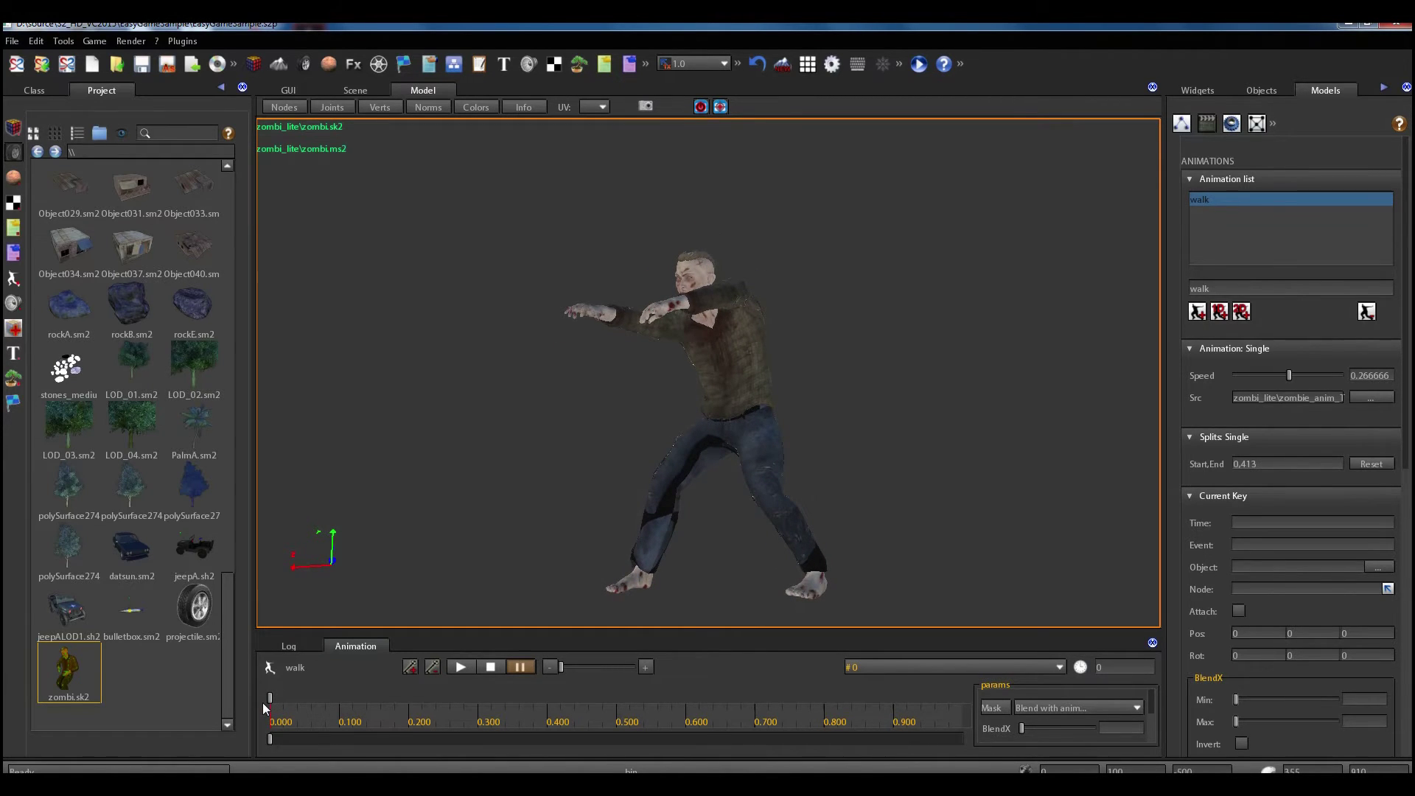
mouse_move(267, 701)
mouse_down()
mouse_move(524, 685)
mouse_move(472, 694)
mouse_up()
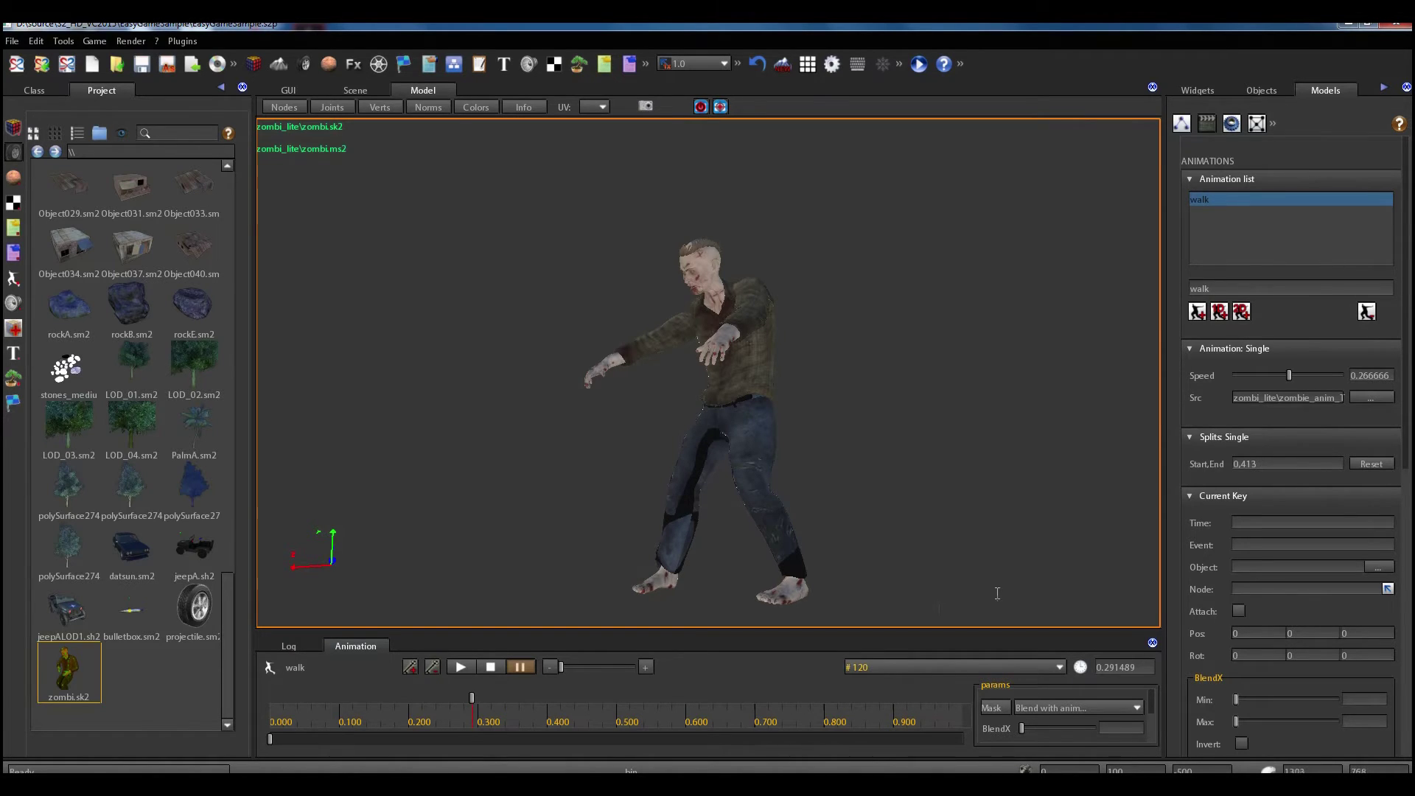
click(1277, 464)
key(ctrl+a)
key(BackSpace)
key(BackSpace)
key(BackSpace)
text(120)
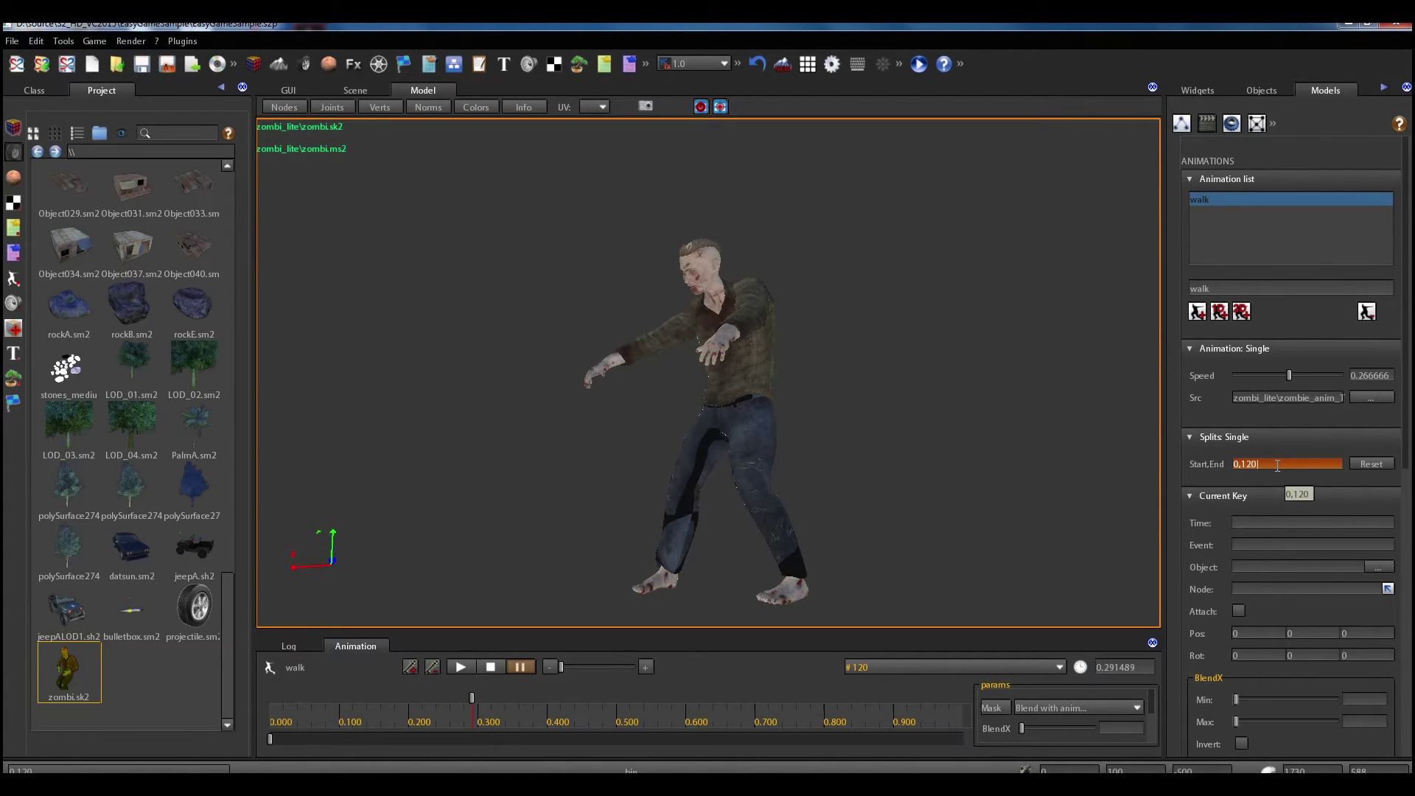
key(Return)
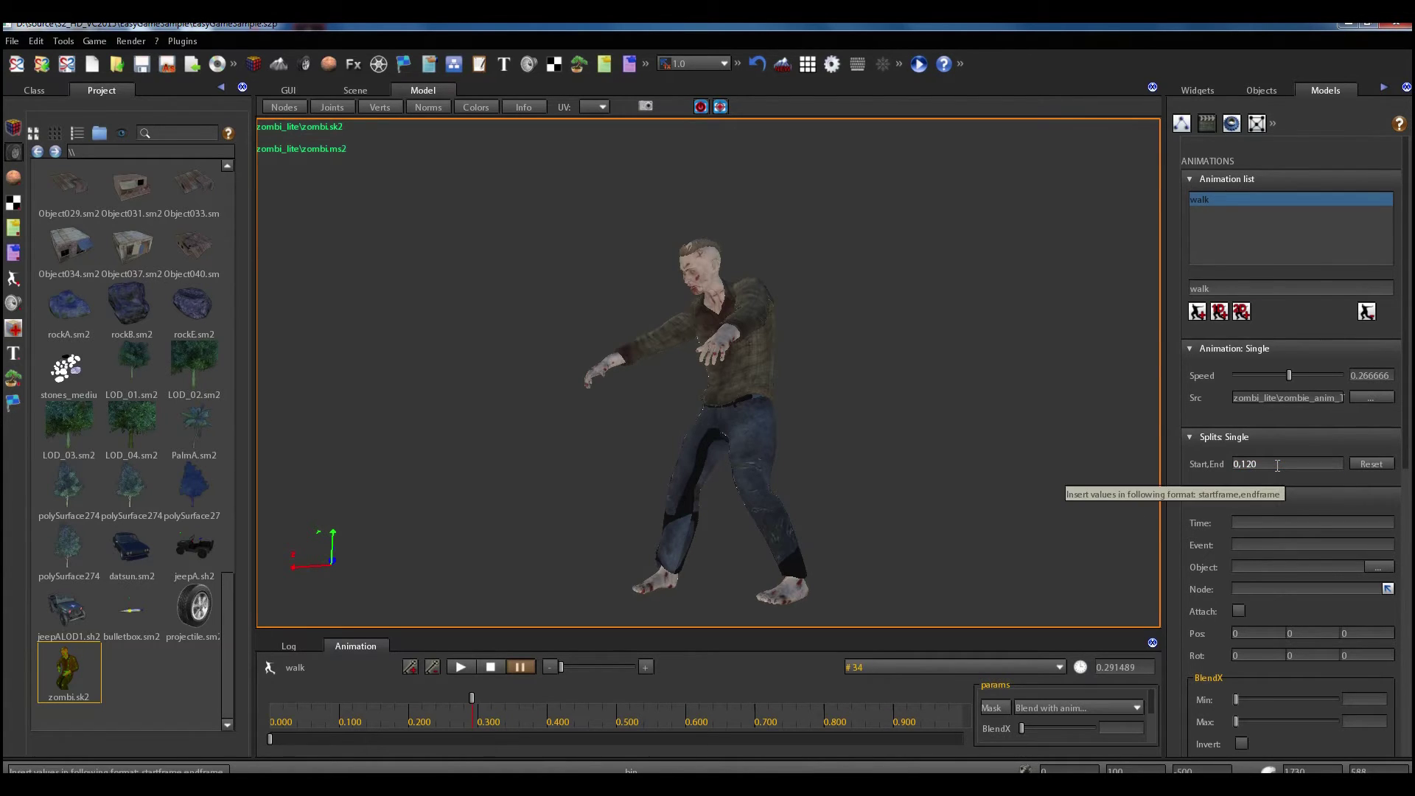
click(462, 668)
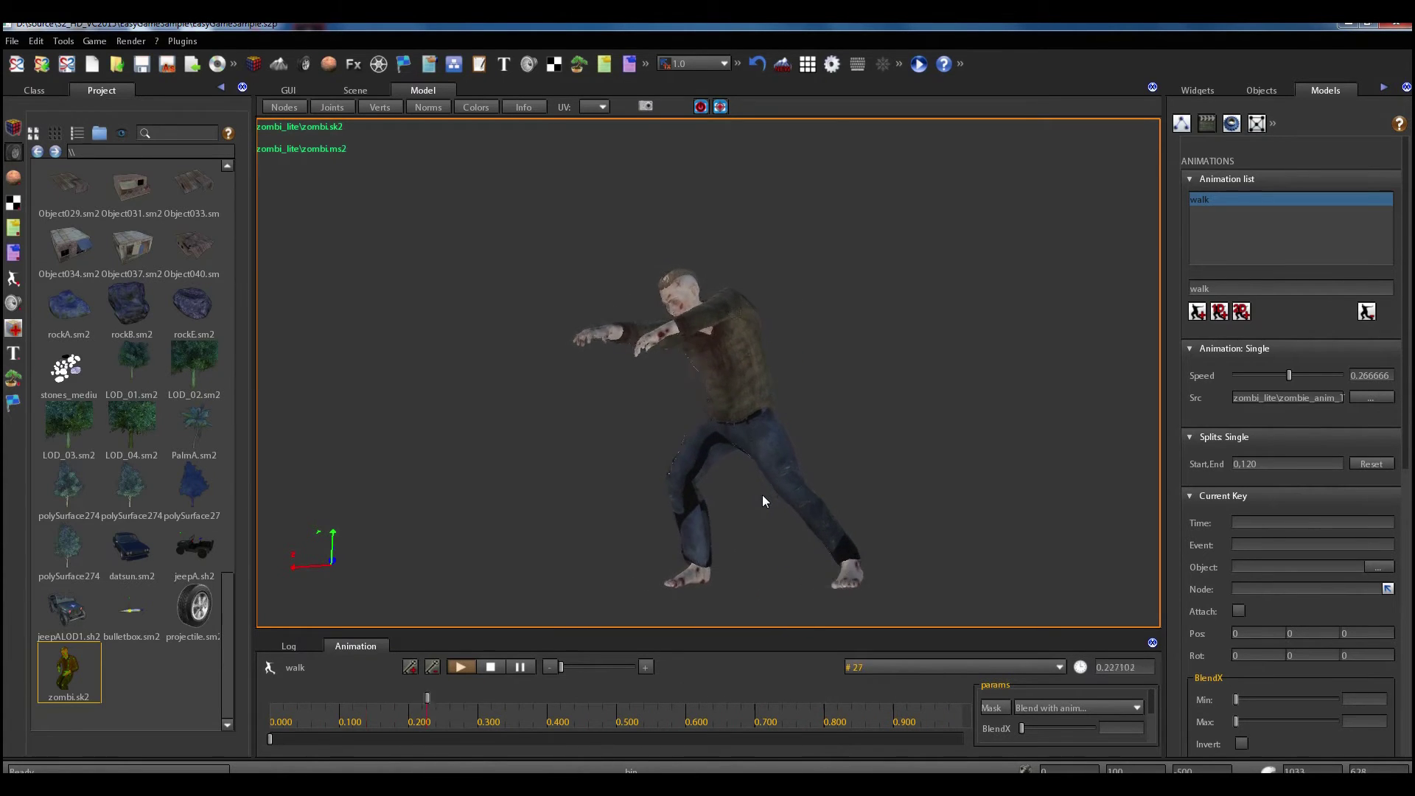
click(492, 667)
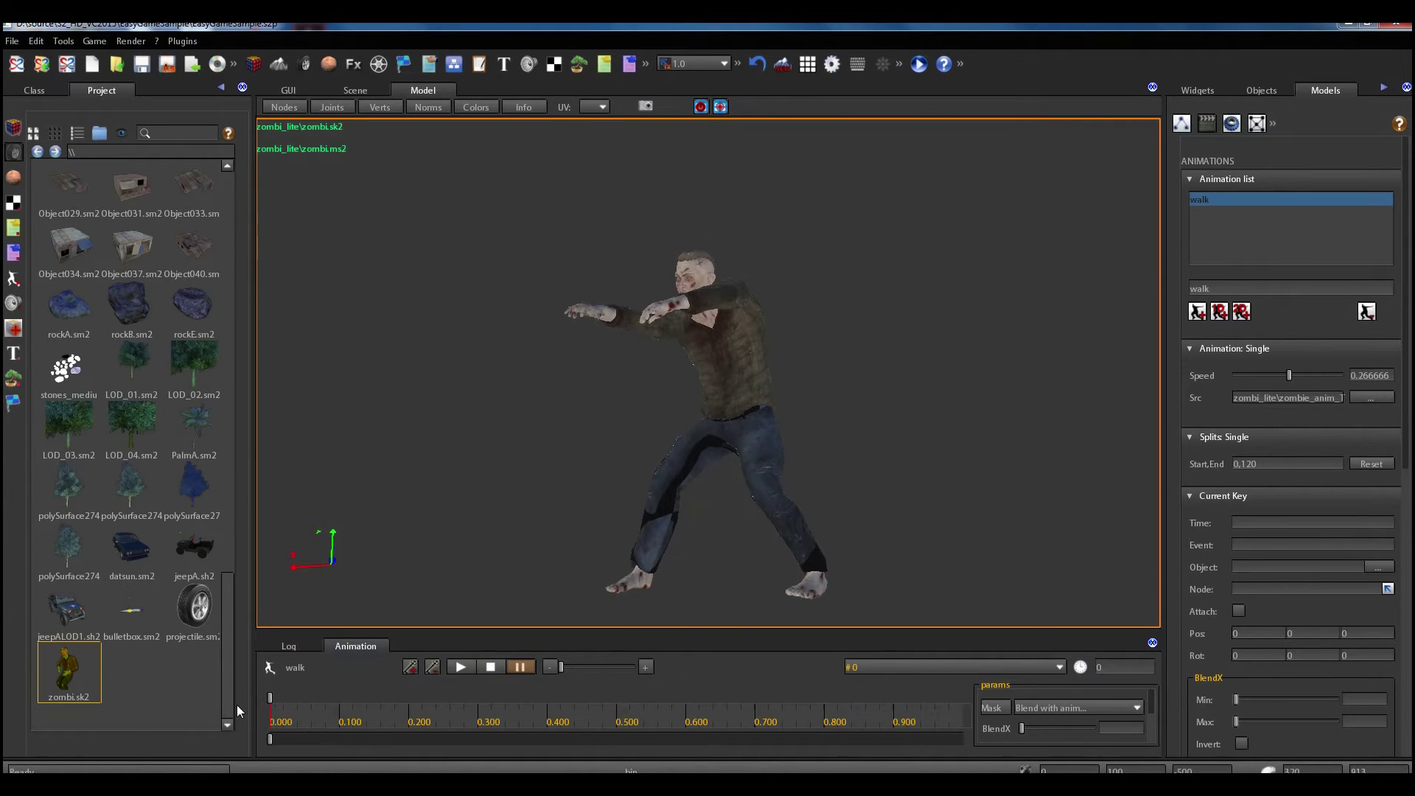
mouse_move(270, 698)
mouse_down()
mouse_move(987, 695)
mouse_move(216, 705)
mouse_move(999, 687)
mouse_move(212, 704)
mouse_move(781, 708)
mouse_move(992, 727)
mouse_move(330, 741)
mouse_move(987, 745)
mouse_up()
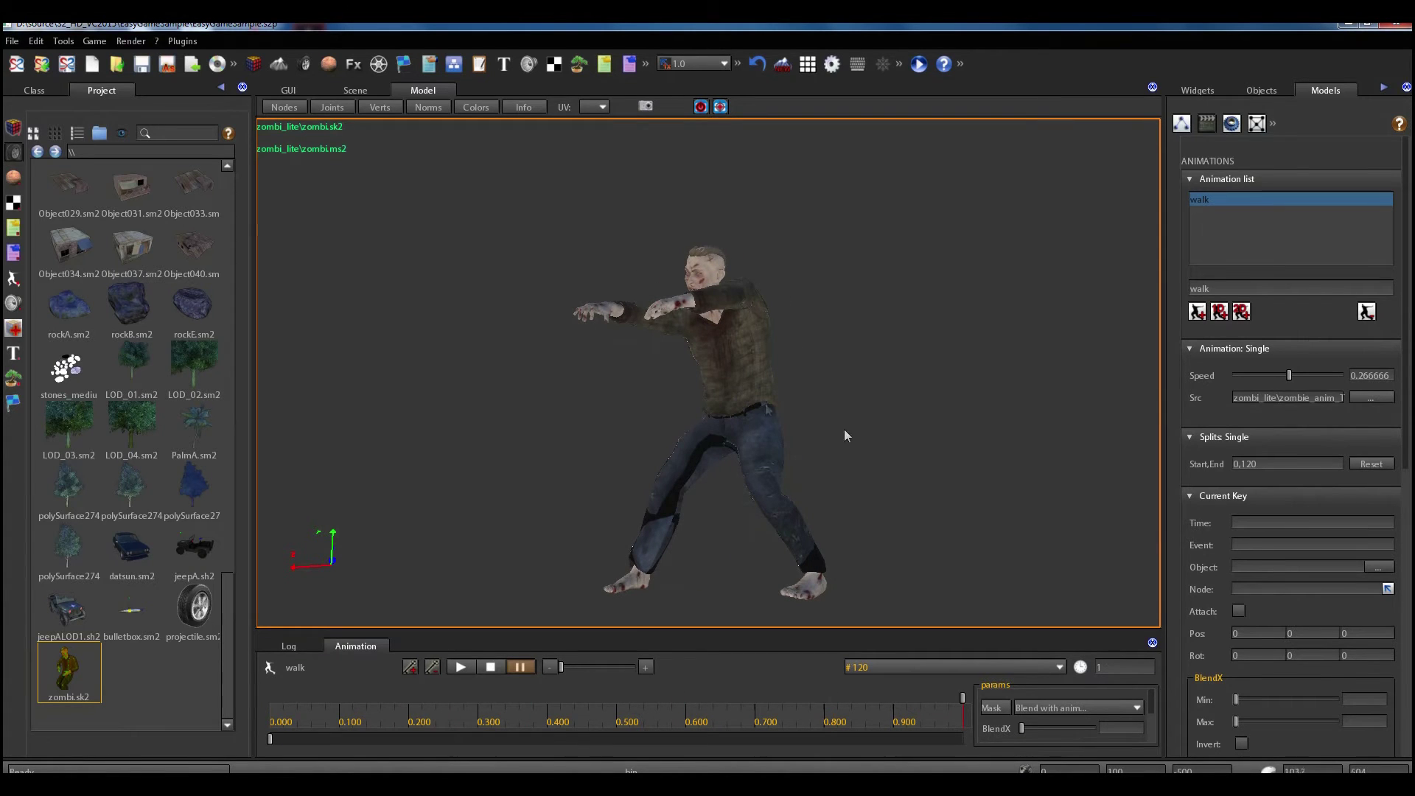
Add a second animation named 'idle' and select it
click(1232, 288)
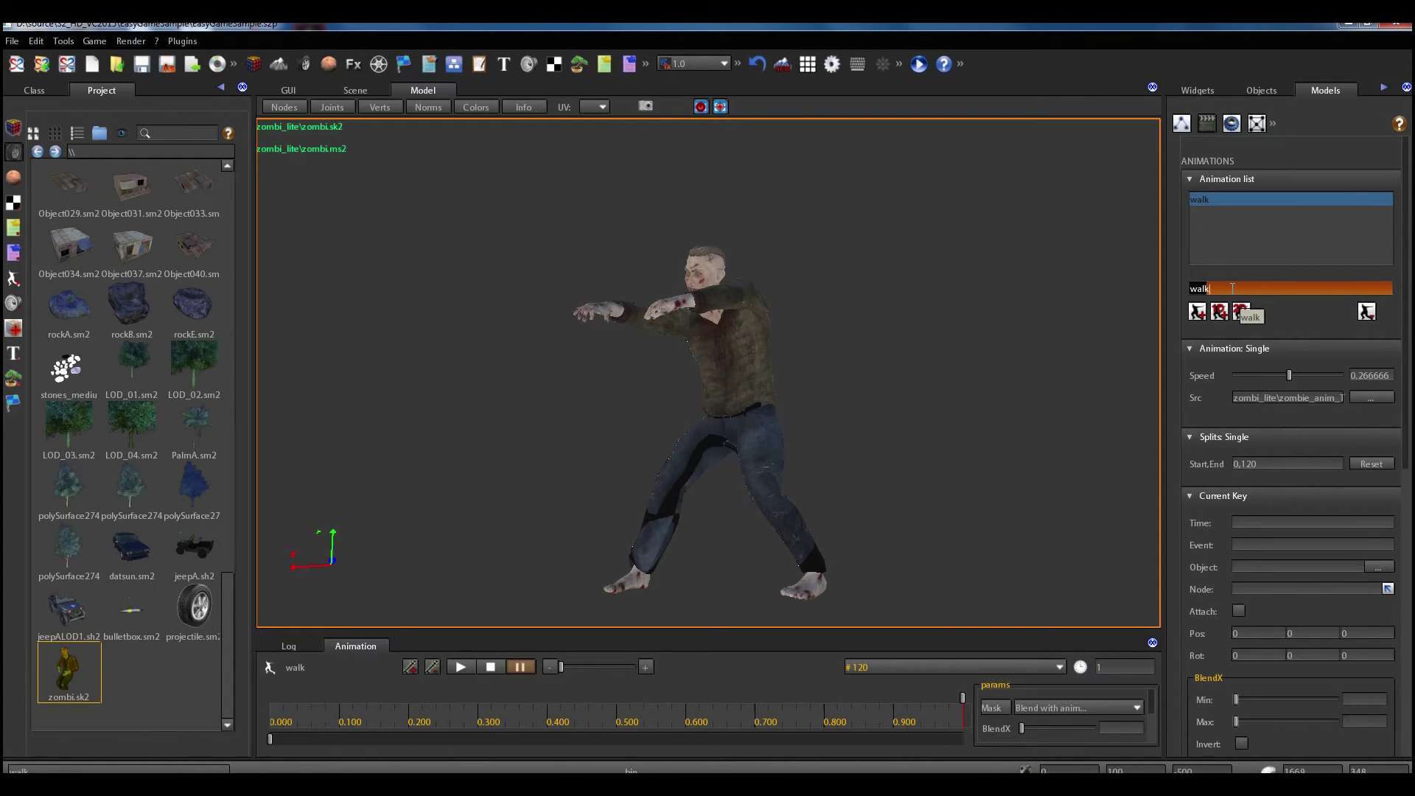
text(idle)
key(Return)
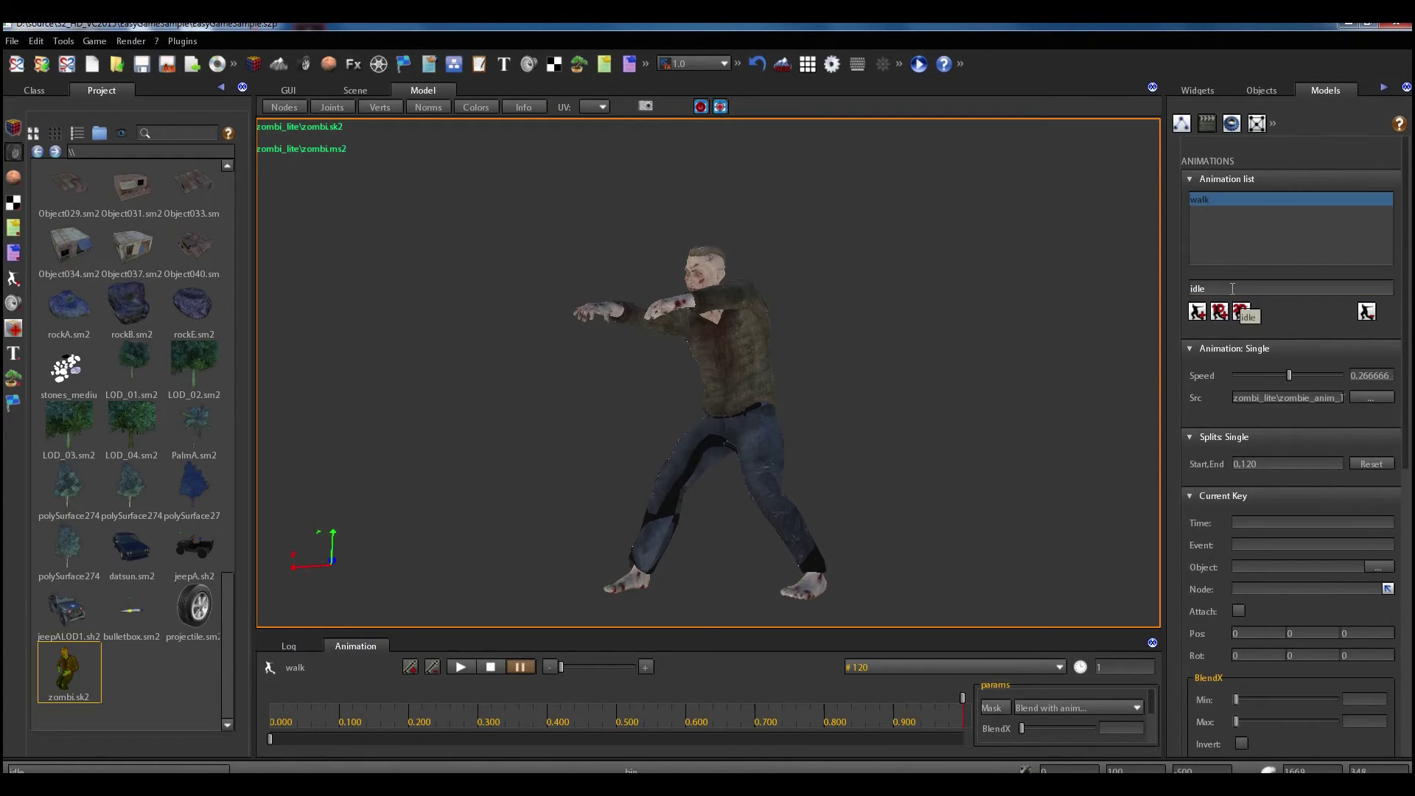
click(1197, 319)
click(1222, 214)
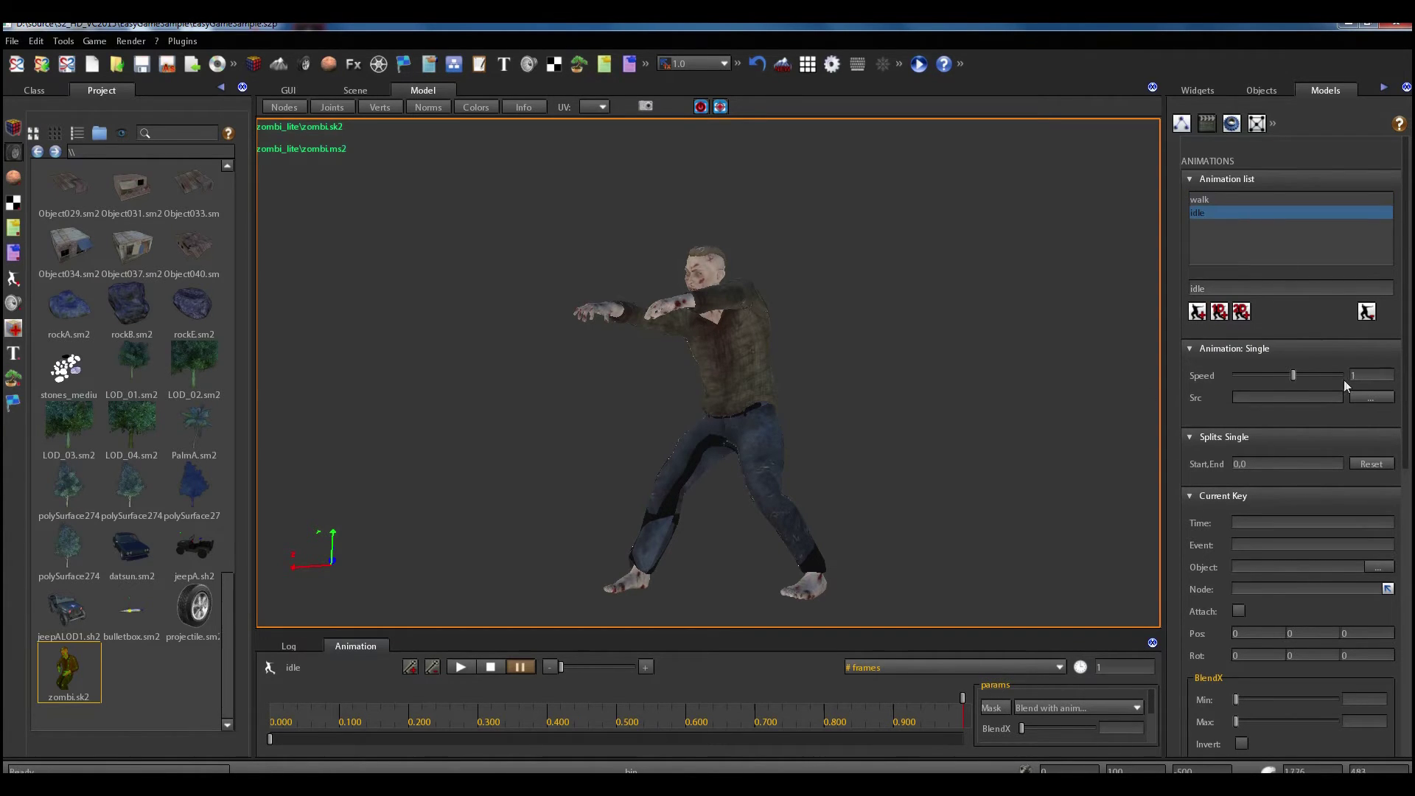
Set idle's source to zombie_anim_Take 001 from the zombi_lite folder
click(1369, 398)
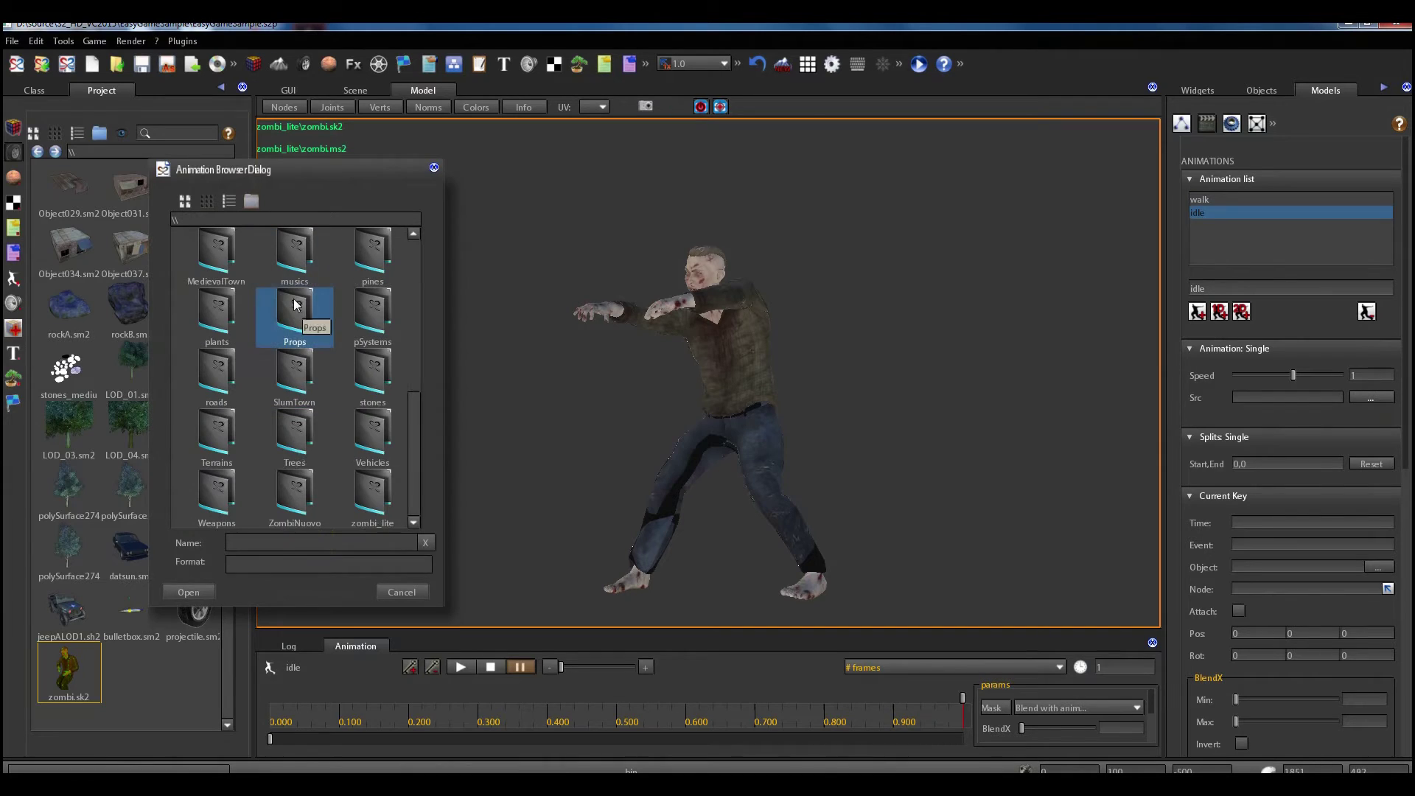
double_click(372, 493)
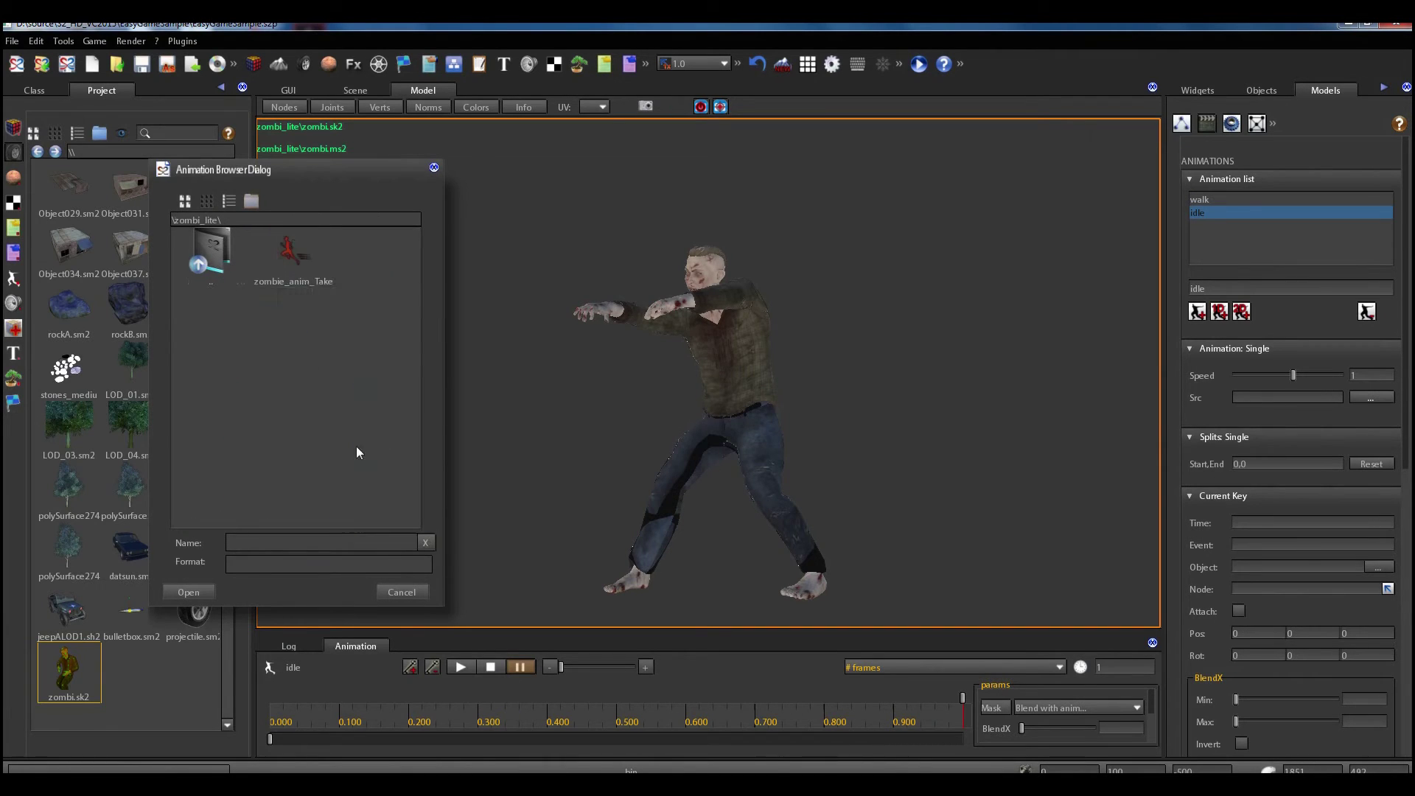
click(181, 597)
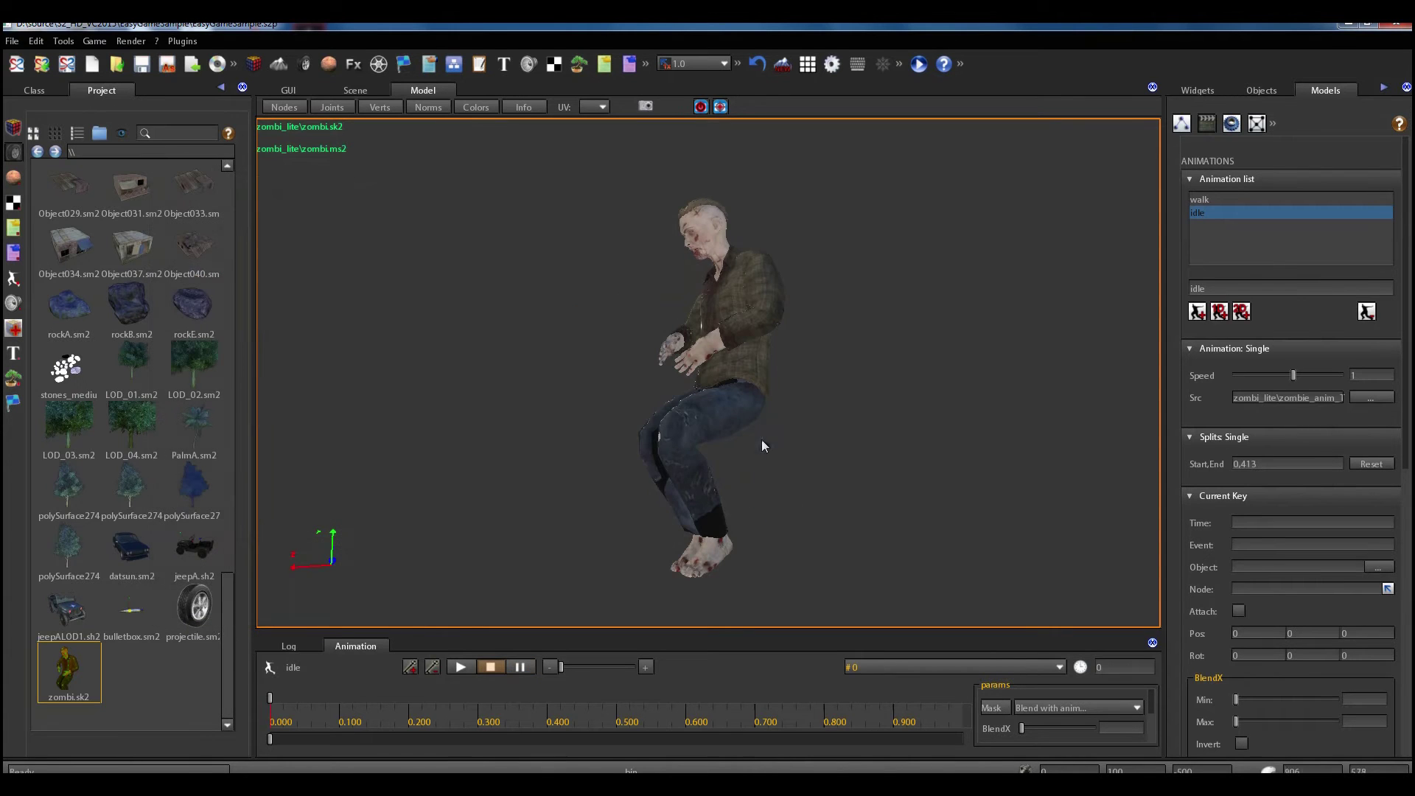
Preview the idle animation, scrubbing the timeline past frames 96 and 121
click(462, 665)
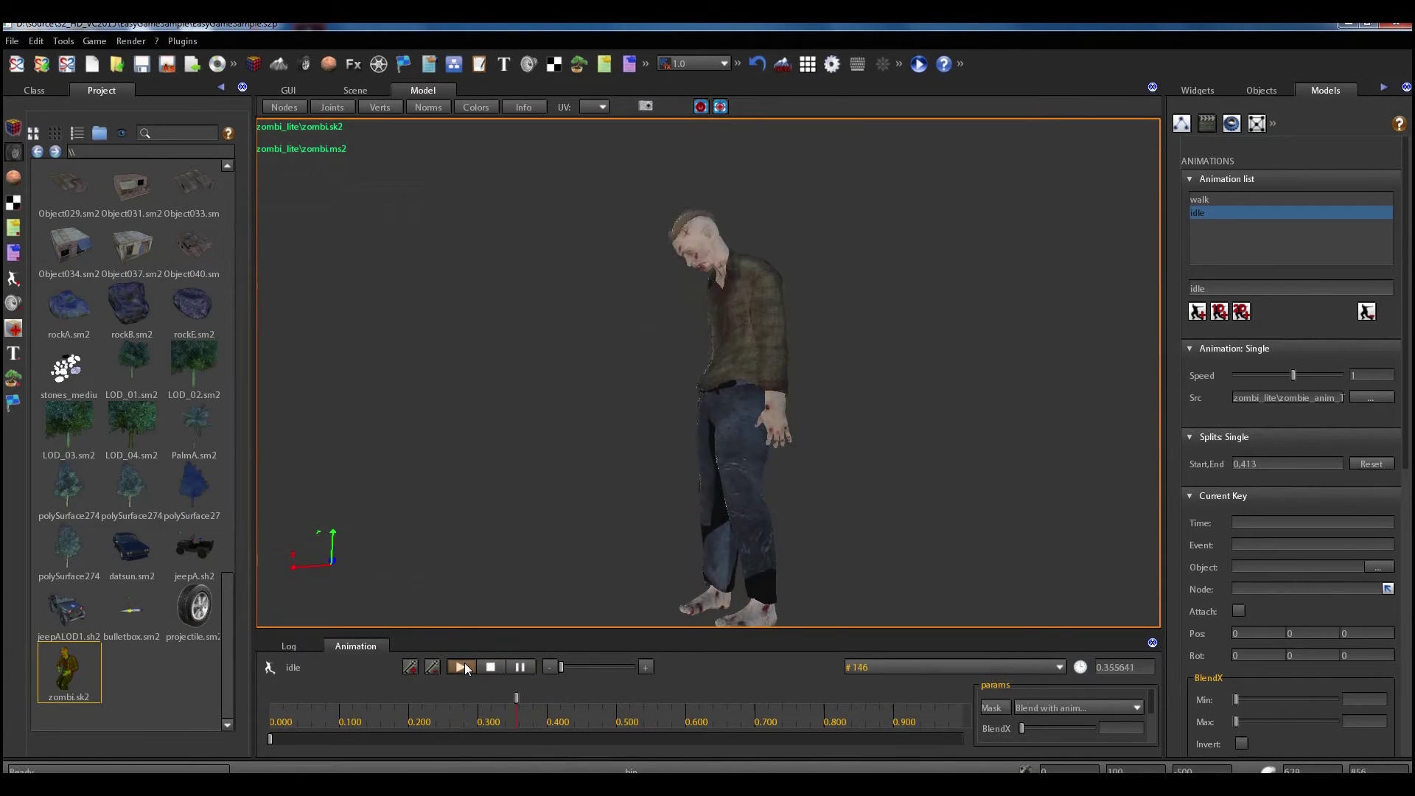
click(520, 666)
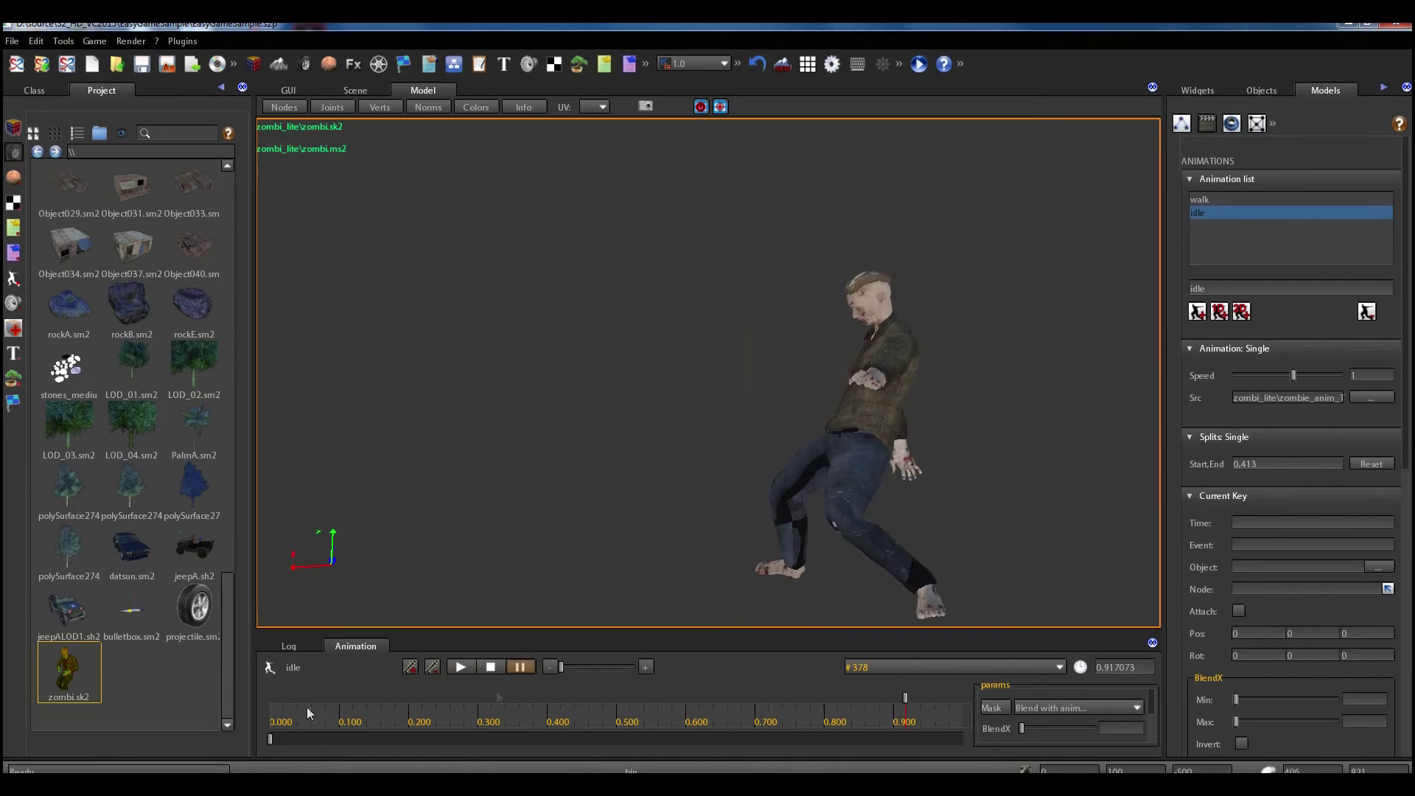
click(316, 706)
drag(319, 707, 472, 683)
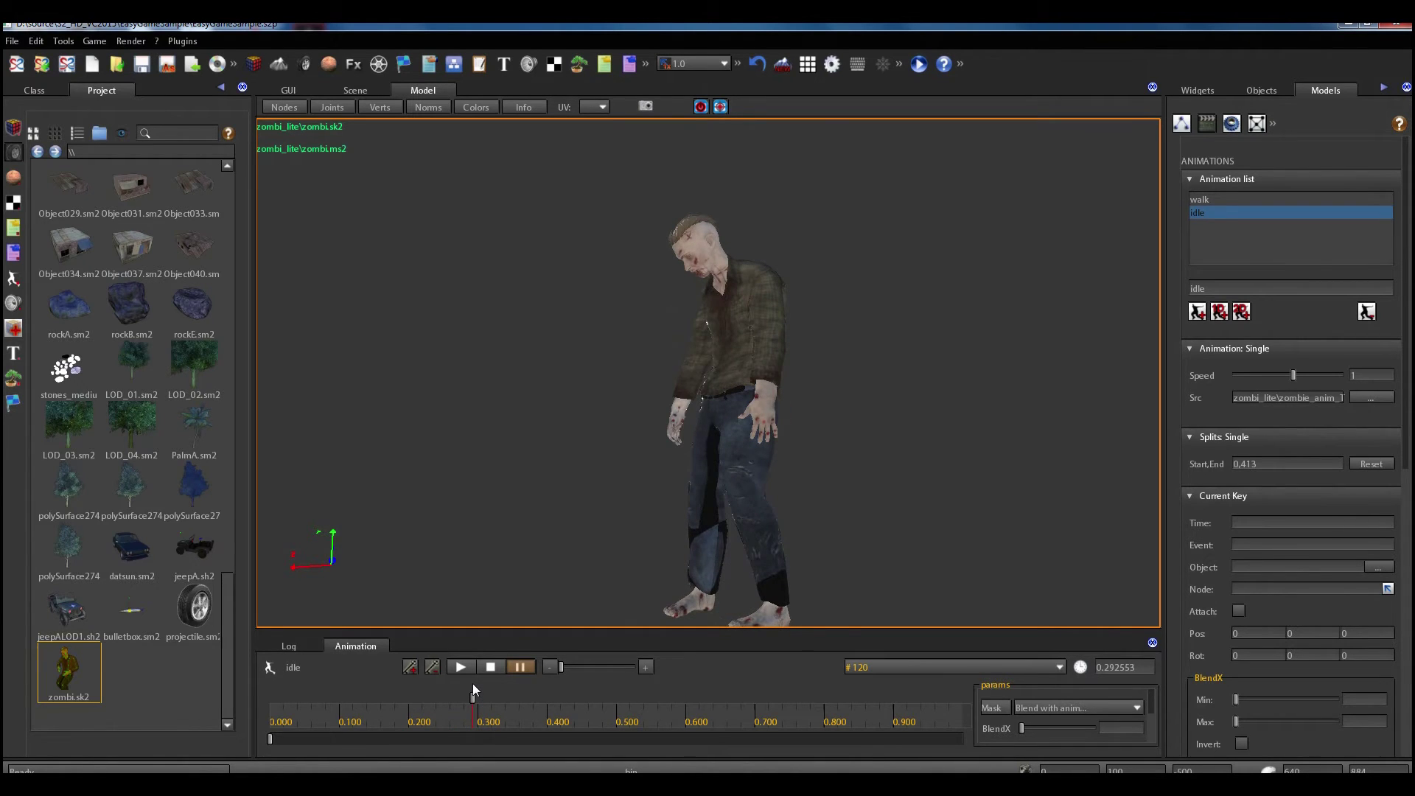
drag(472, 683, 473, 683)
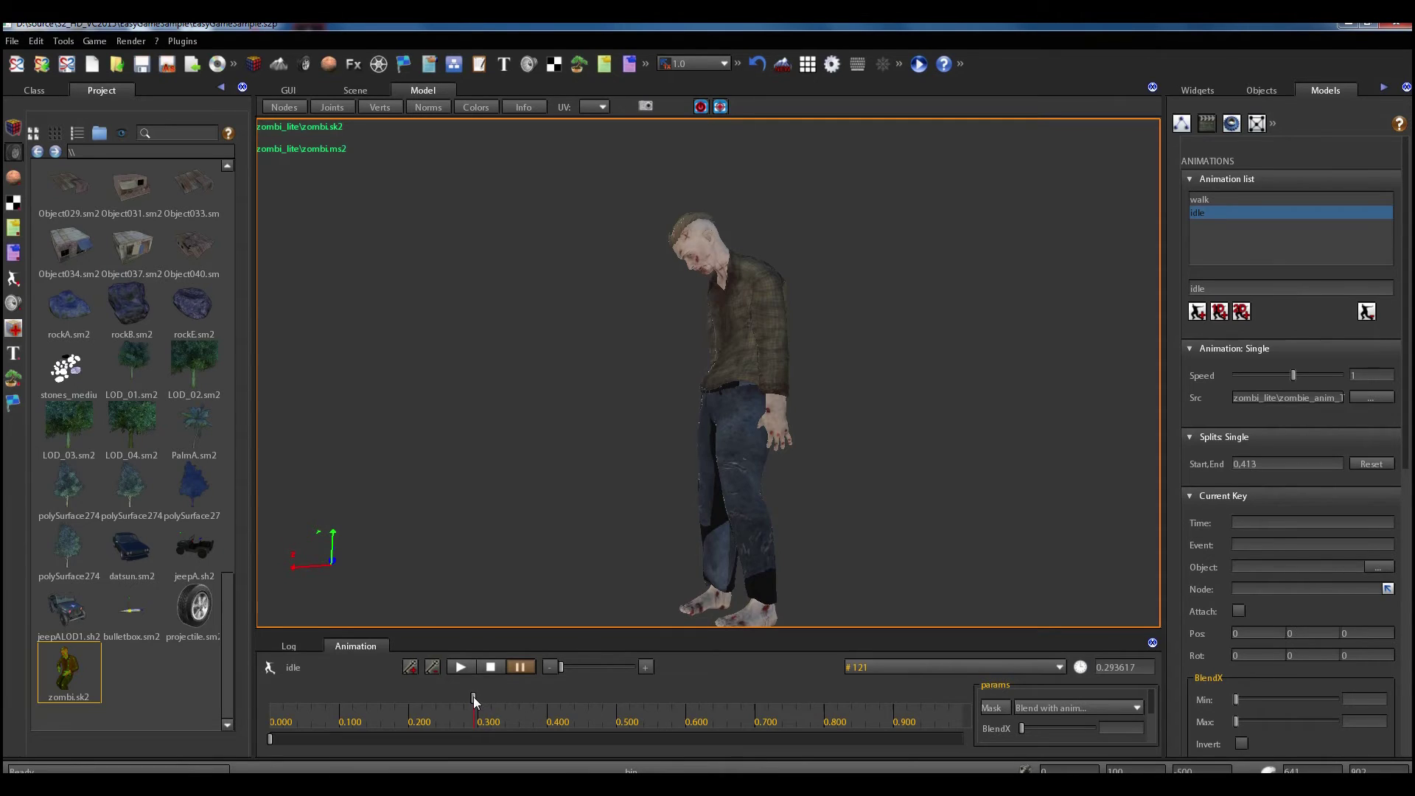
drag(474, 696, 674, 691)
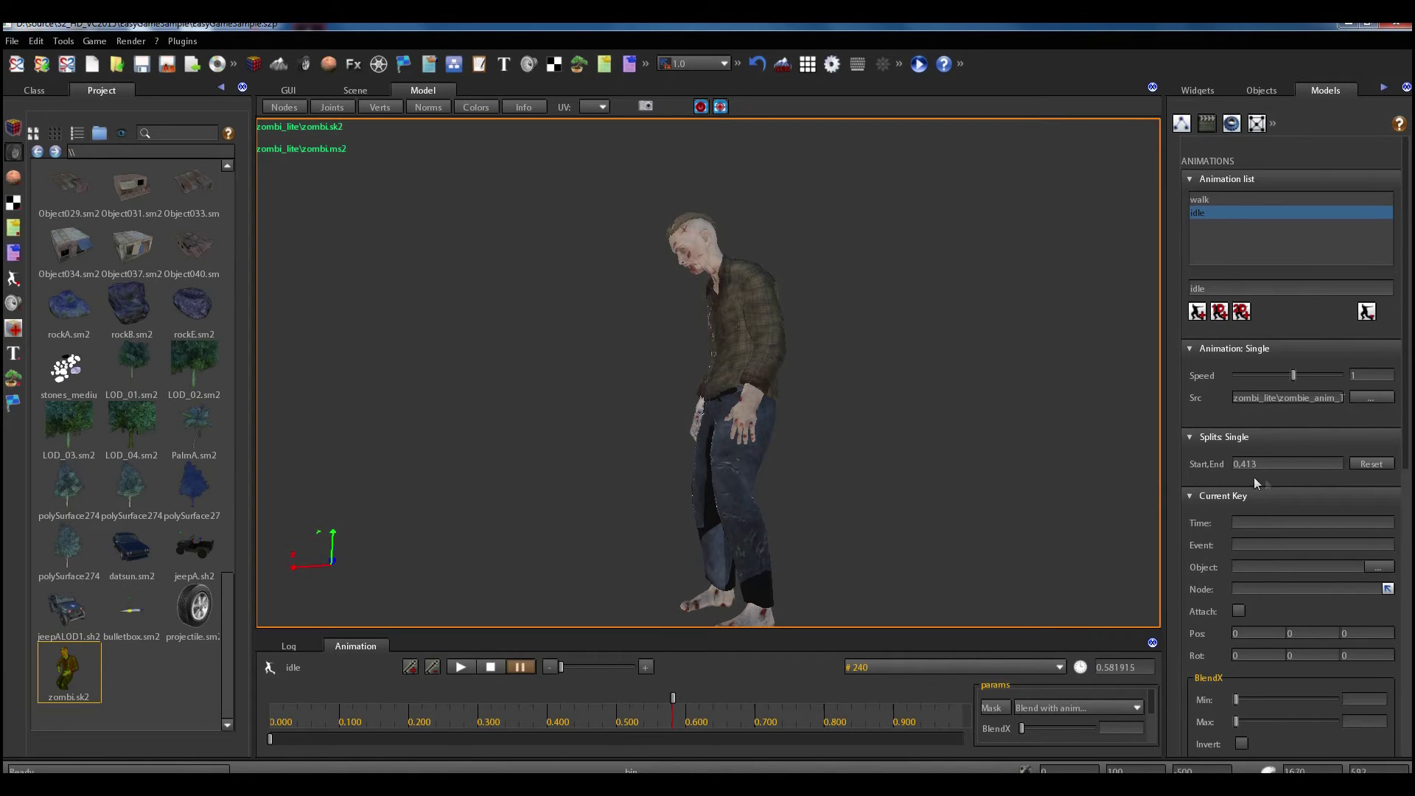
Set the idle clip's Splits start,end range to 121,240
click(1271, 464)
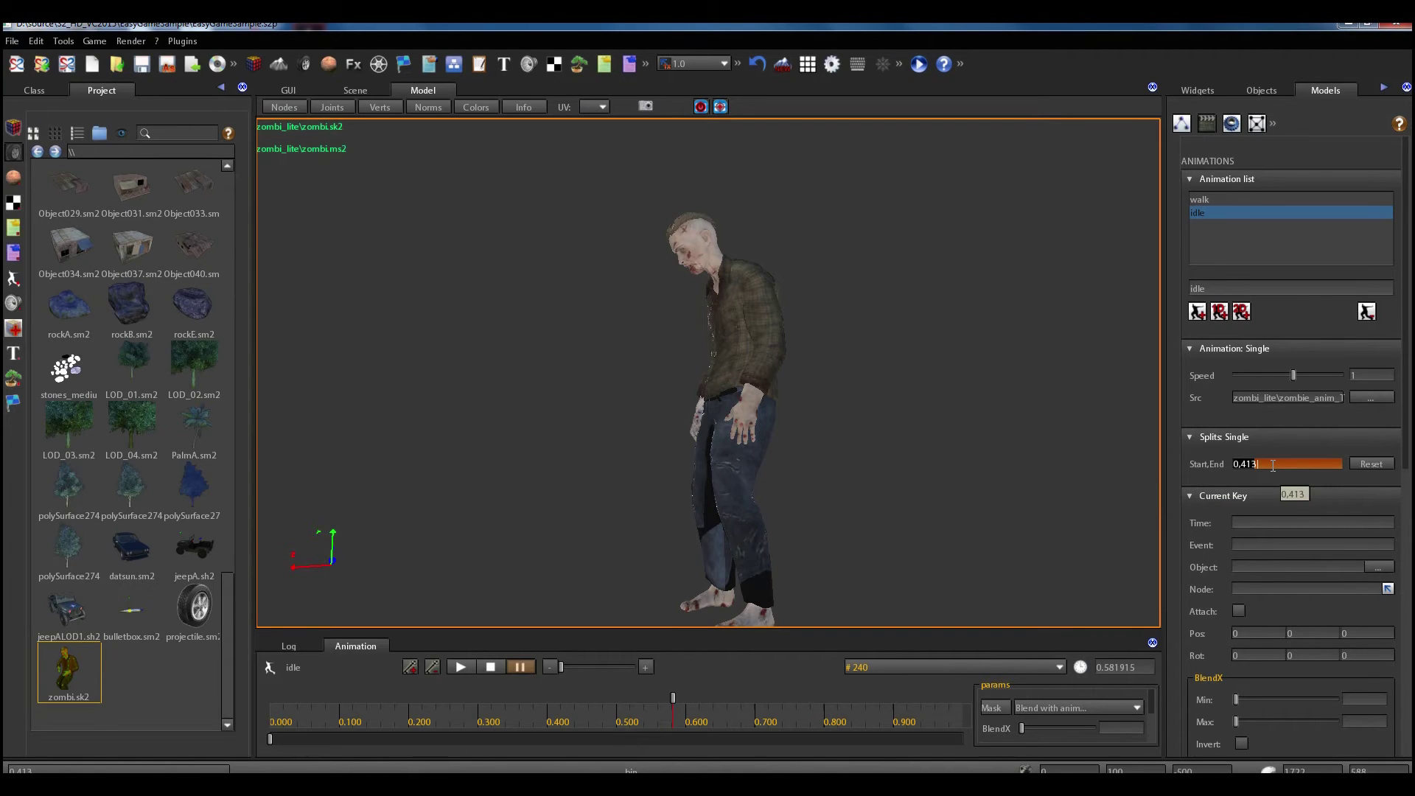
text(121,240)
key(Return)
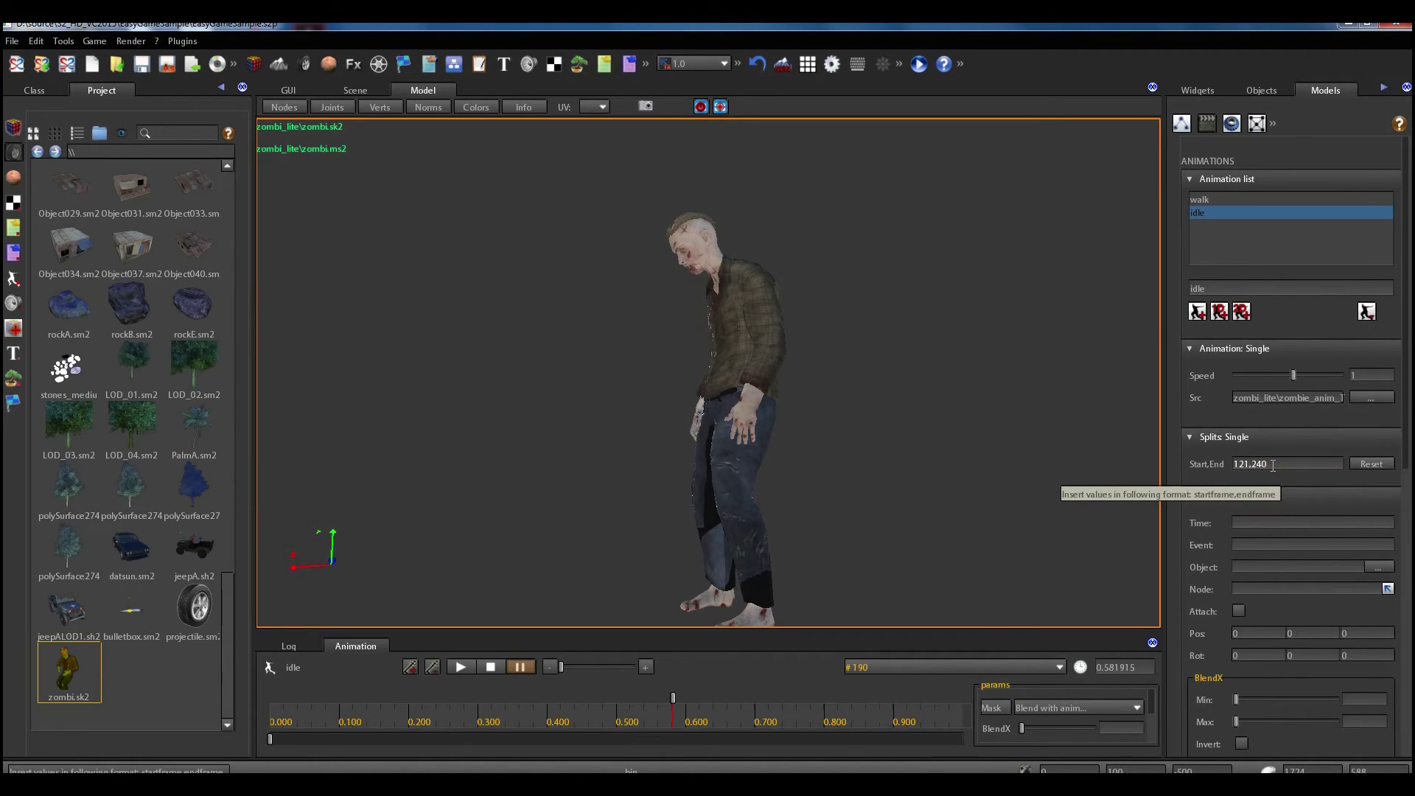
Preview the trimmed idle clip and pause it at frame 167
click(466, 669)
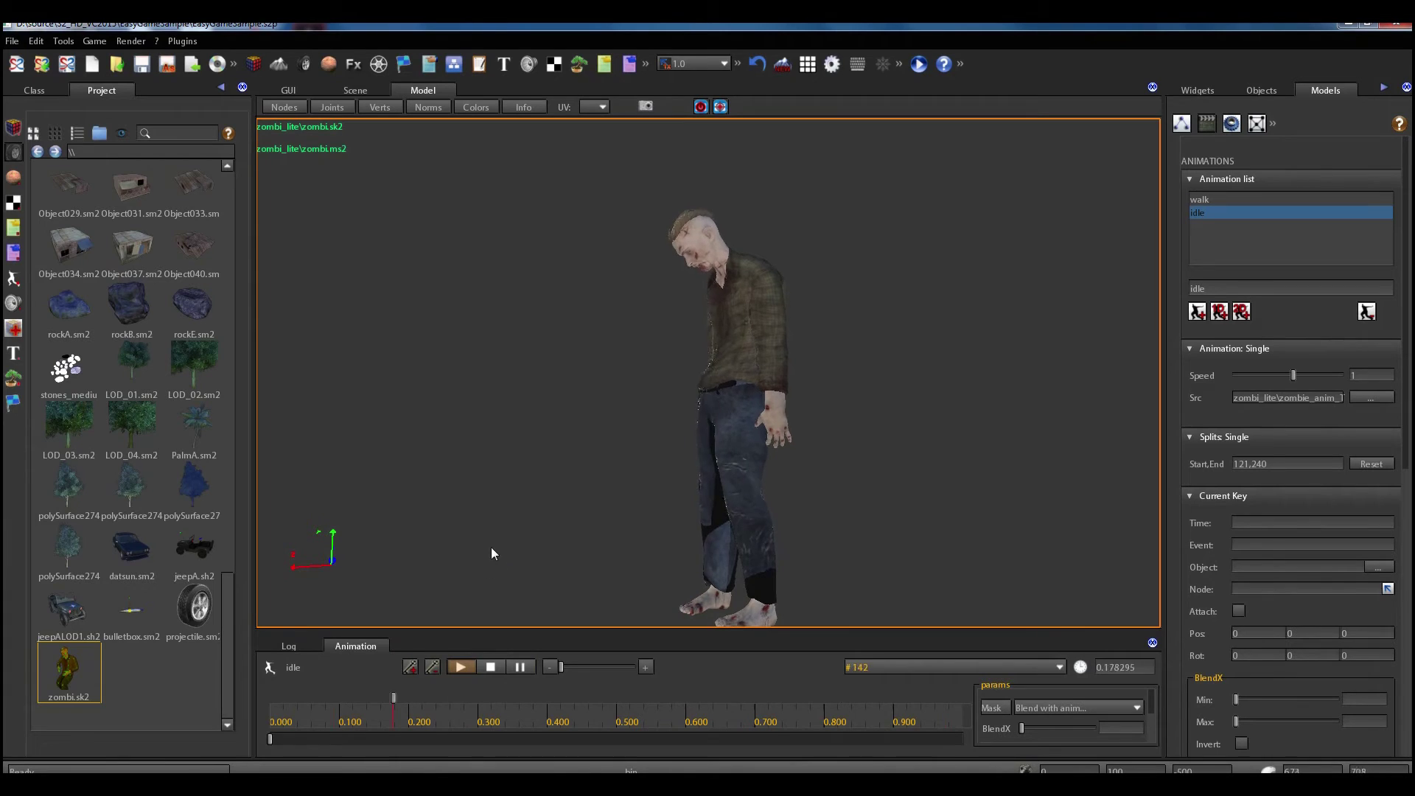
click(492, 666)
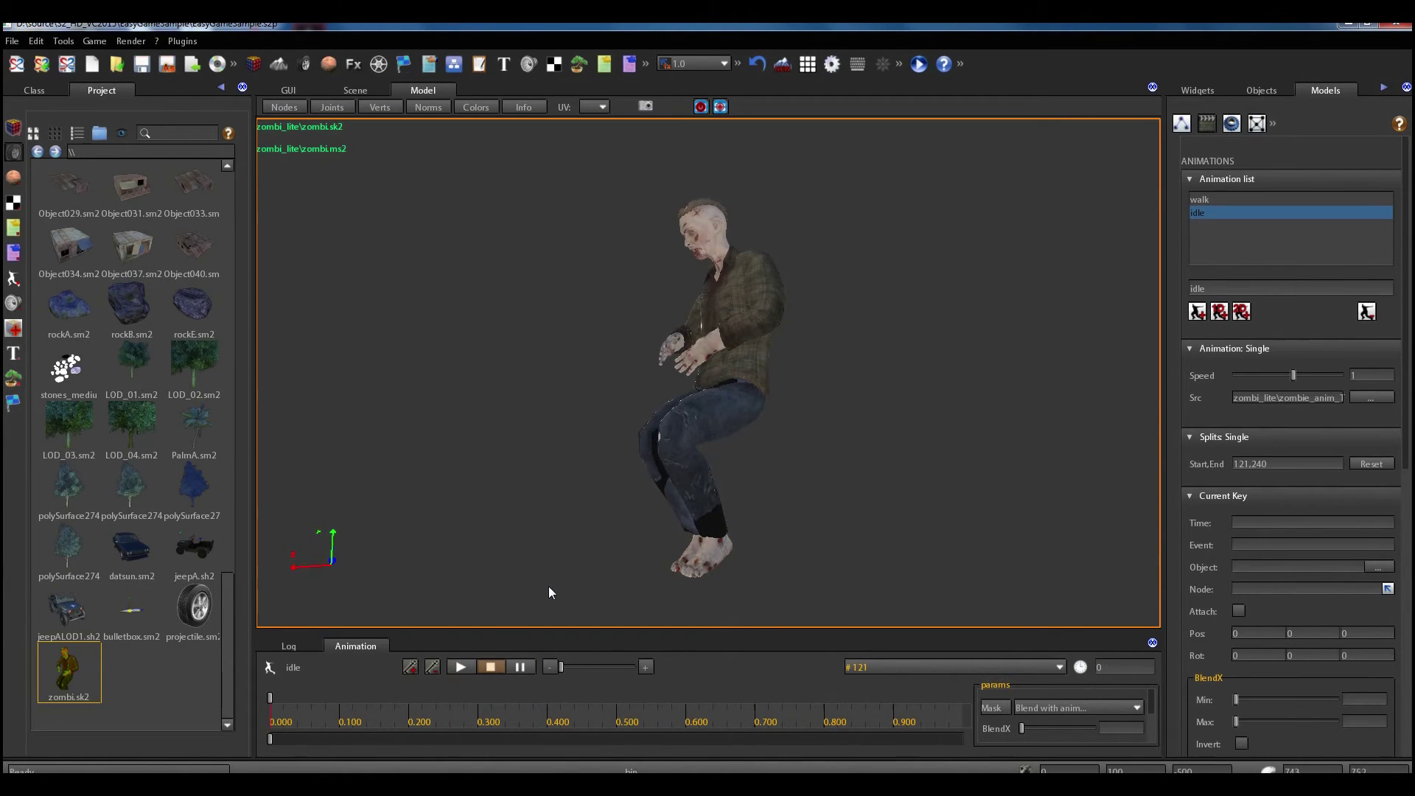
click(460, 666)
click(519, 666)
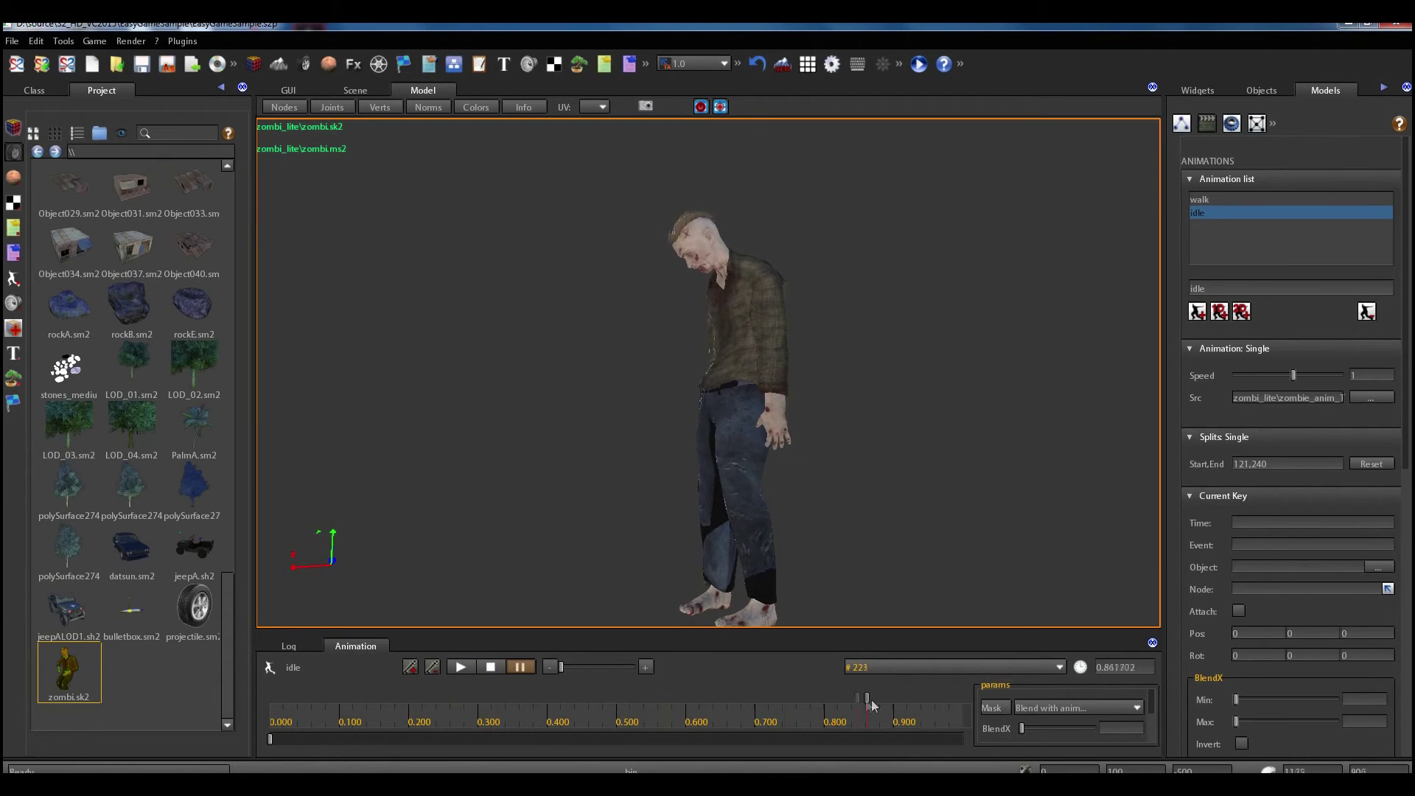
click(543, 719)
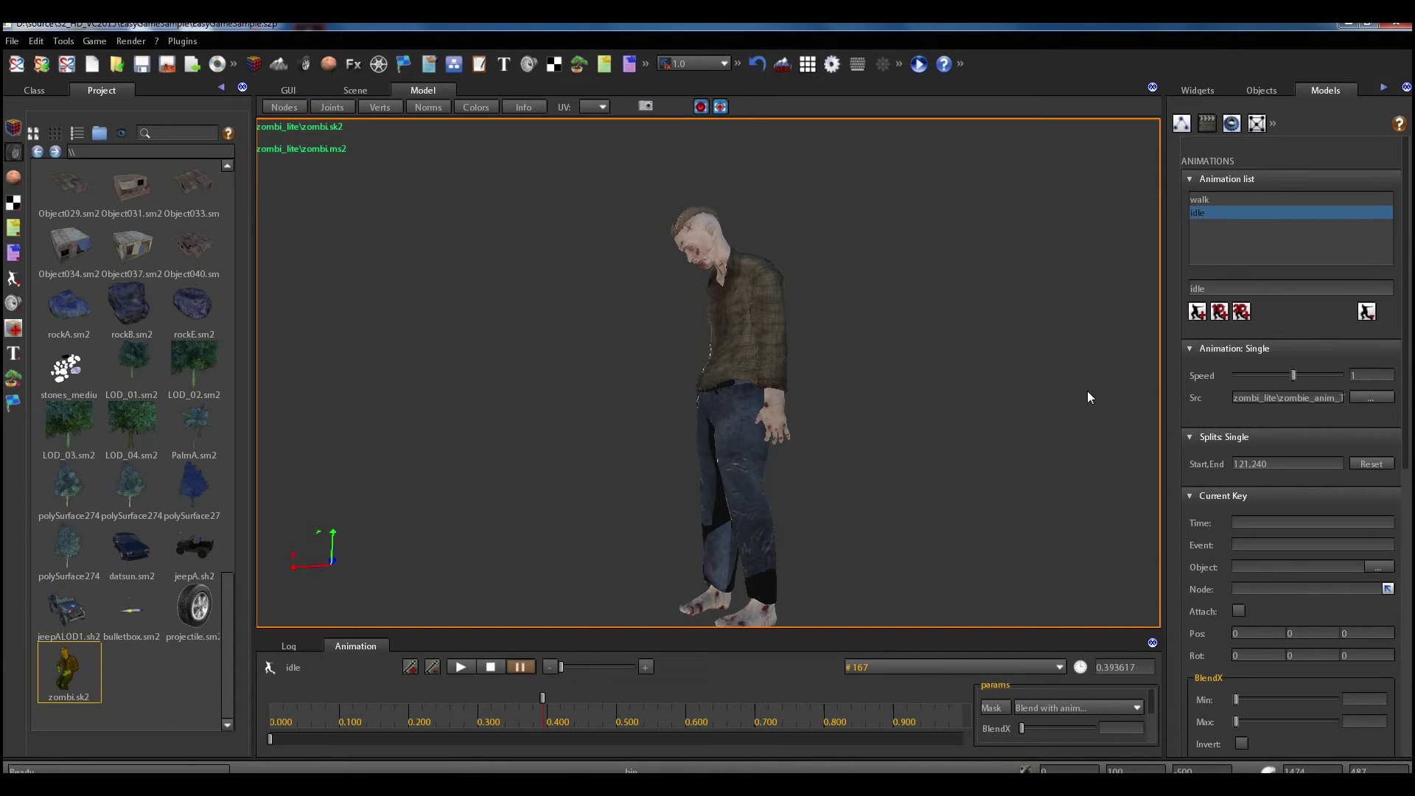
Enlarge the animation area to reveal BlendX, BlendY and BlendX2, and try the BlendX slider
drag(947, 630, 956, 583)
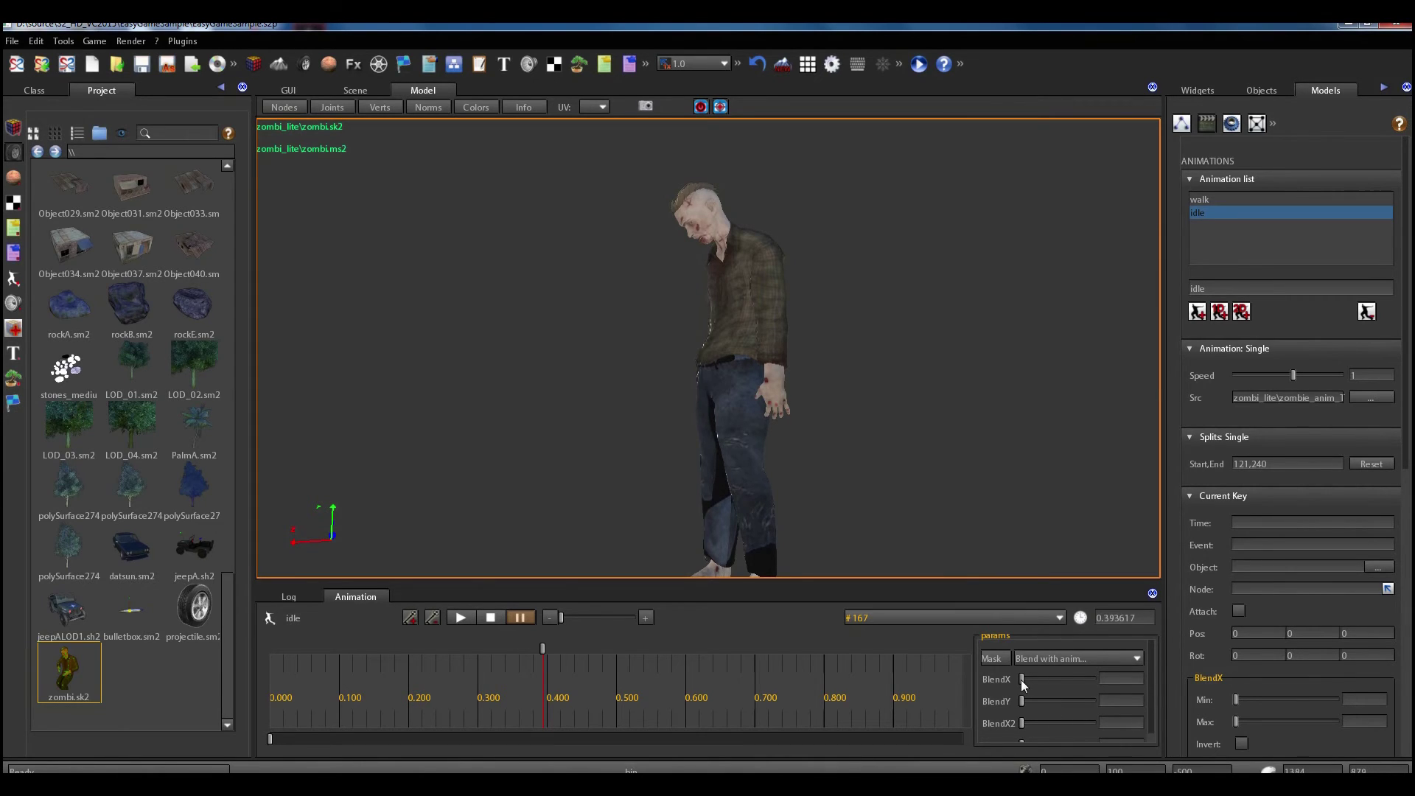
mouse_move(1022, 679)
mouse_down()
mouse_move(1080, 682)
mouse_move(1002, 684)
mouse_up()
click(1226, 287)
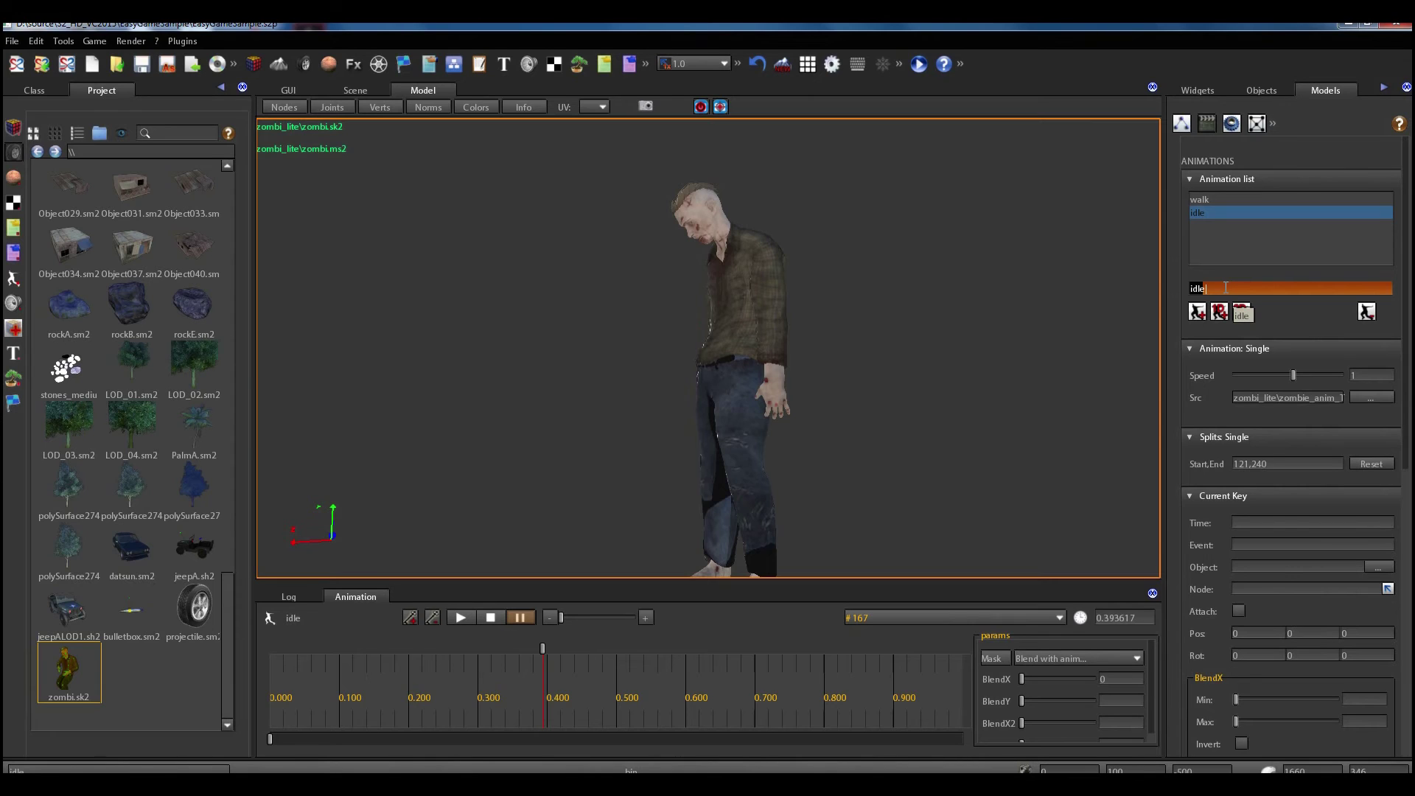
Create the walk1d Blend 1D clip and load zombie_anim_Take 001.an2 from zombi_lite as both sources
text(walk1d)
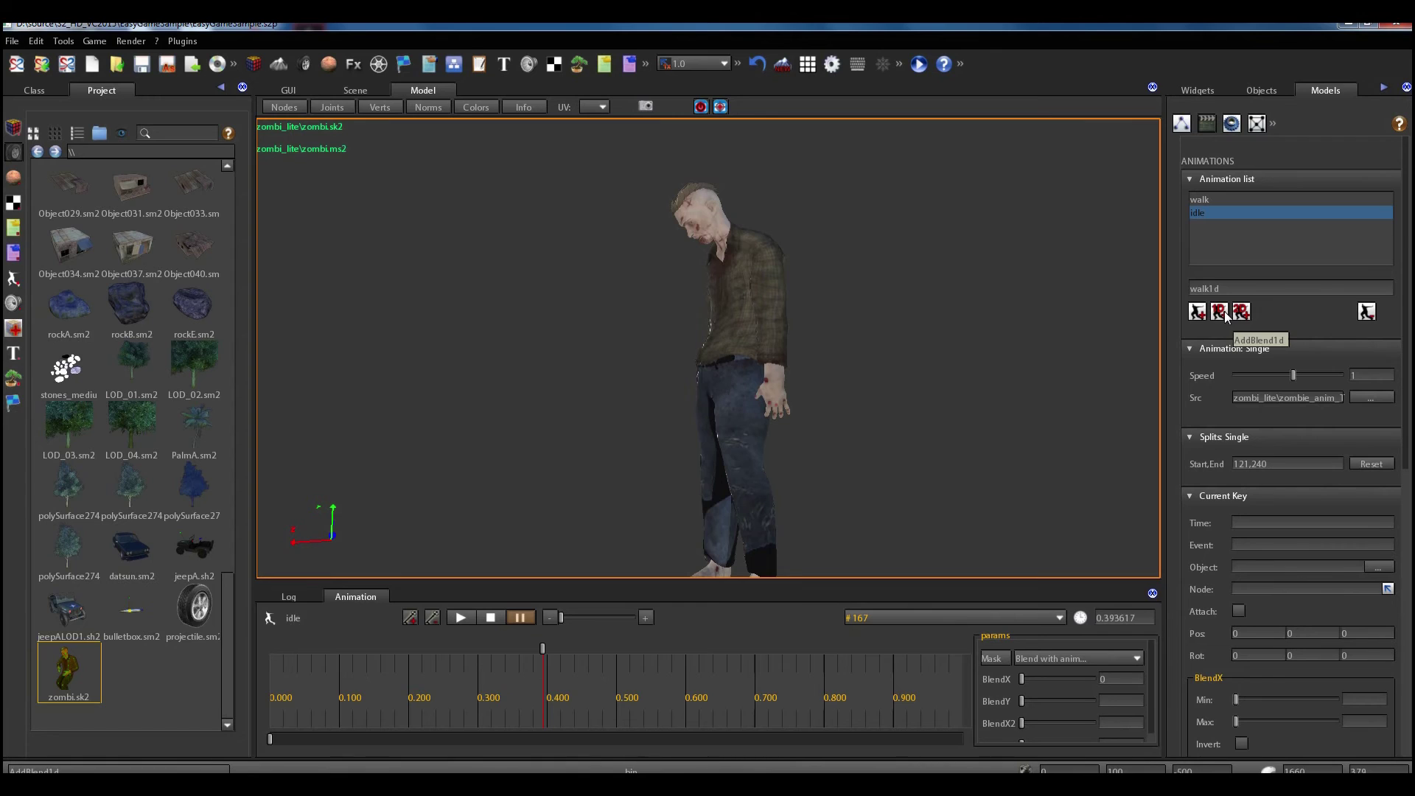
click(1220, 312)
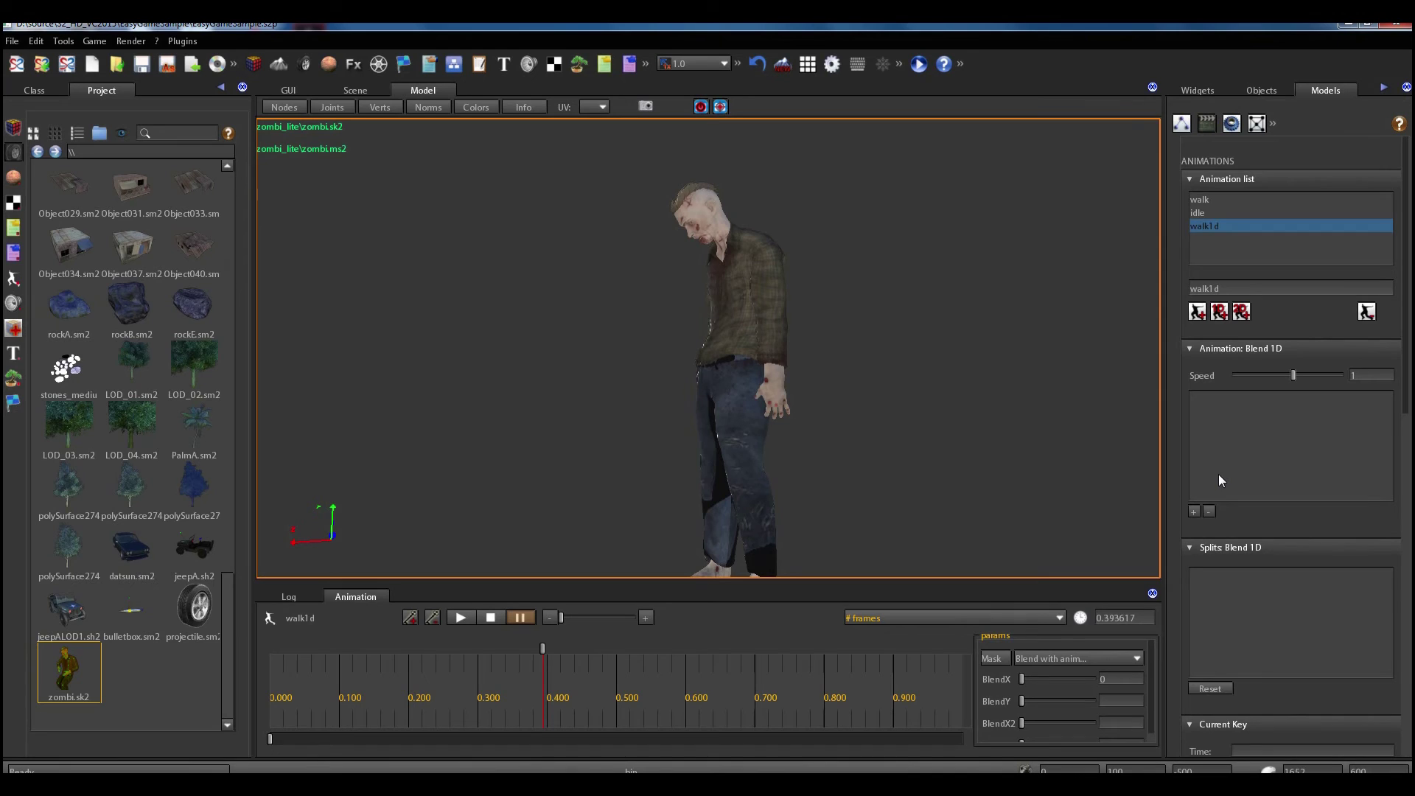
click(1194, 511)
scroll(290, 379, down, 10)
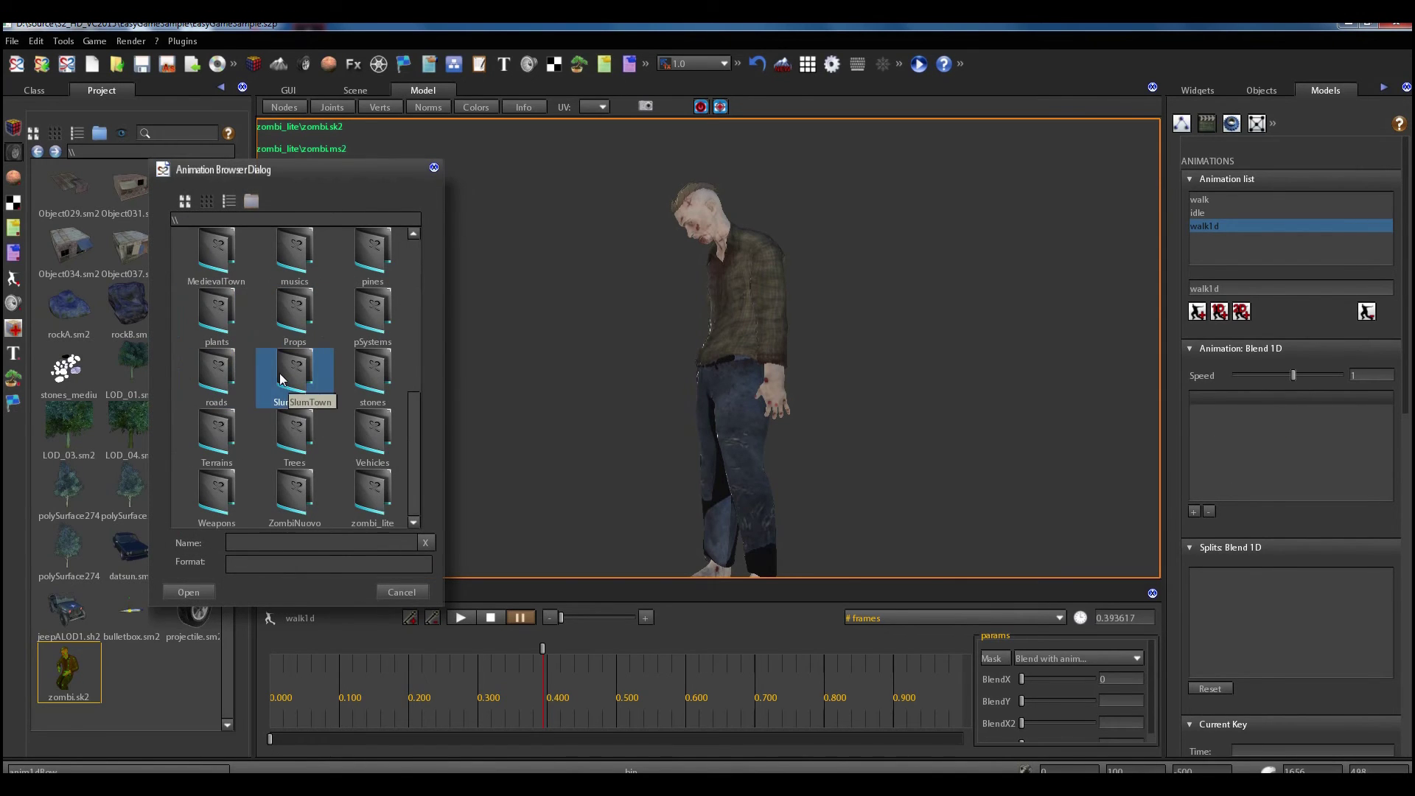
double_click(363, 489)
click(302, 274)
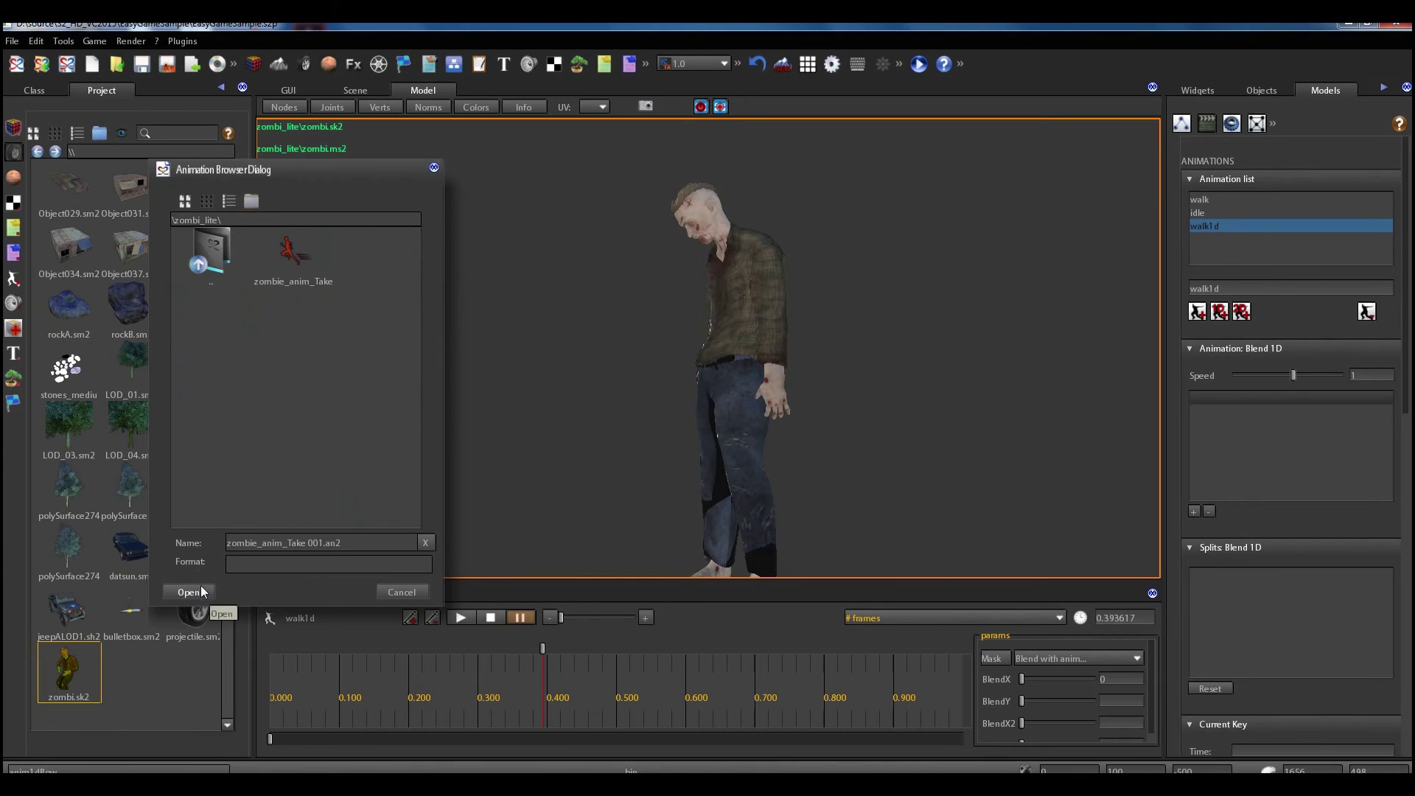
click(189, 592)
click(1194, 511)
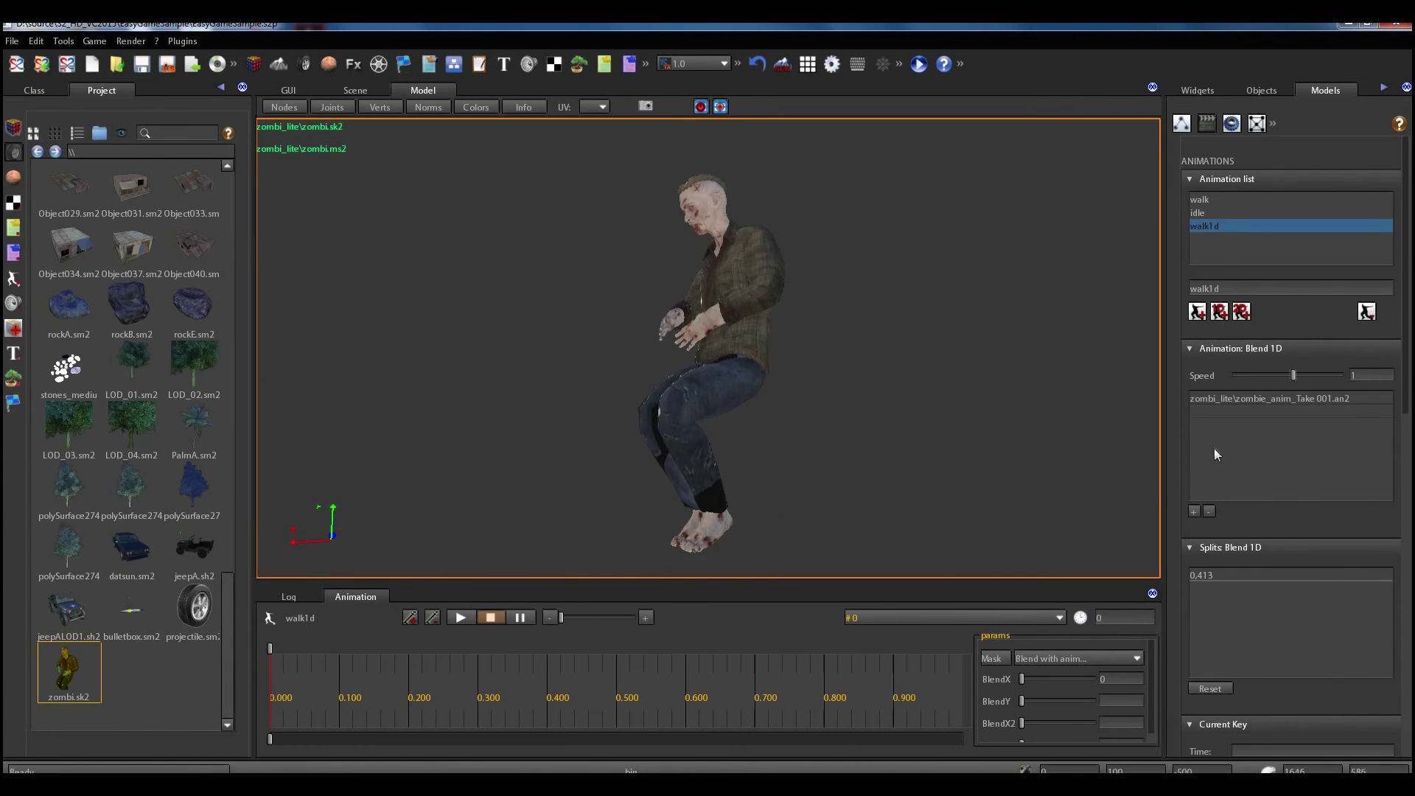
click(190, 592)
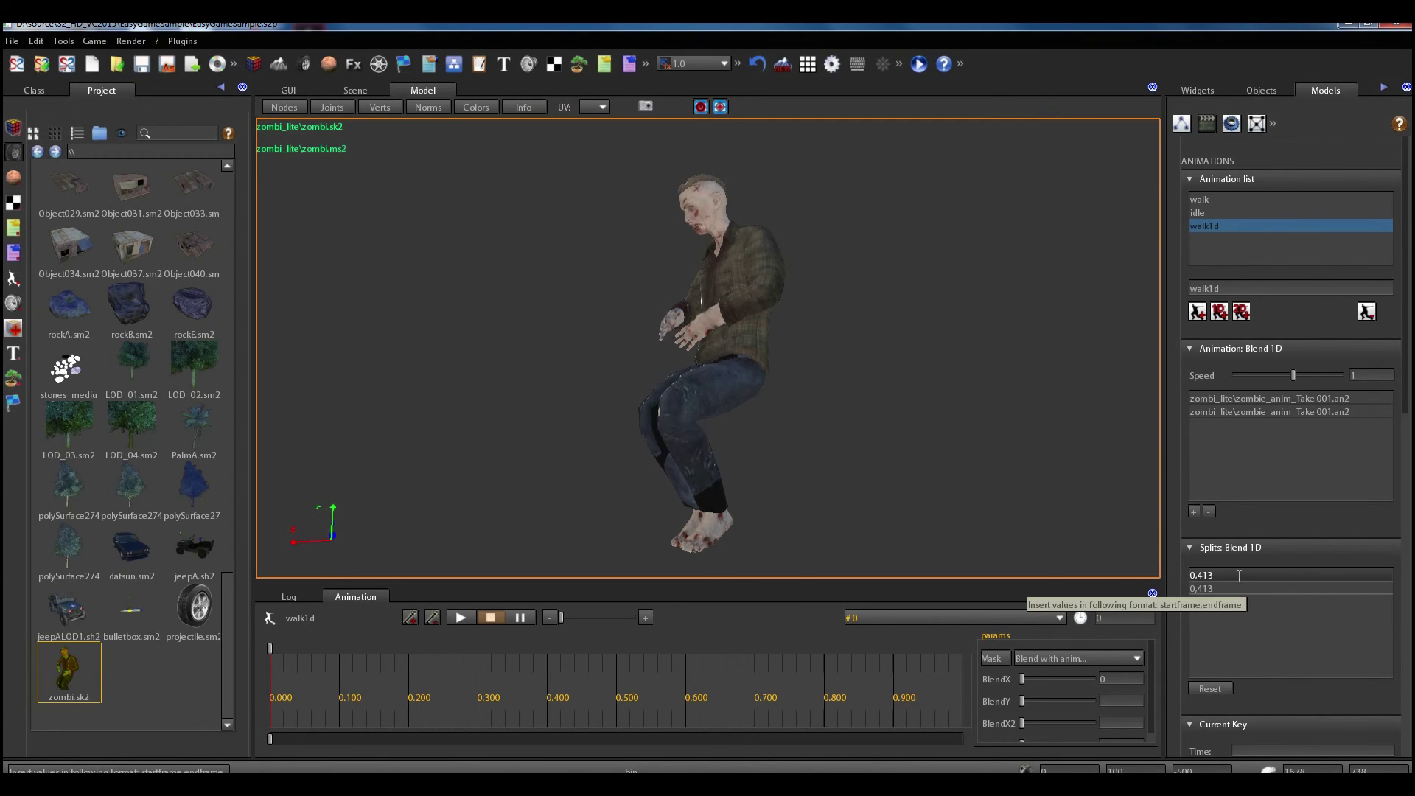
Check the idle range, then set walk1d's first split to 121,240 and preview it
click(1222, 213)
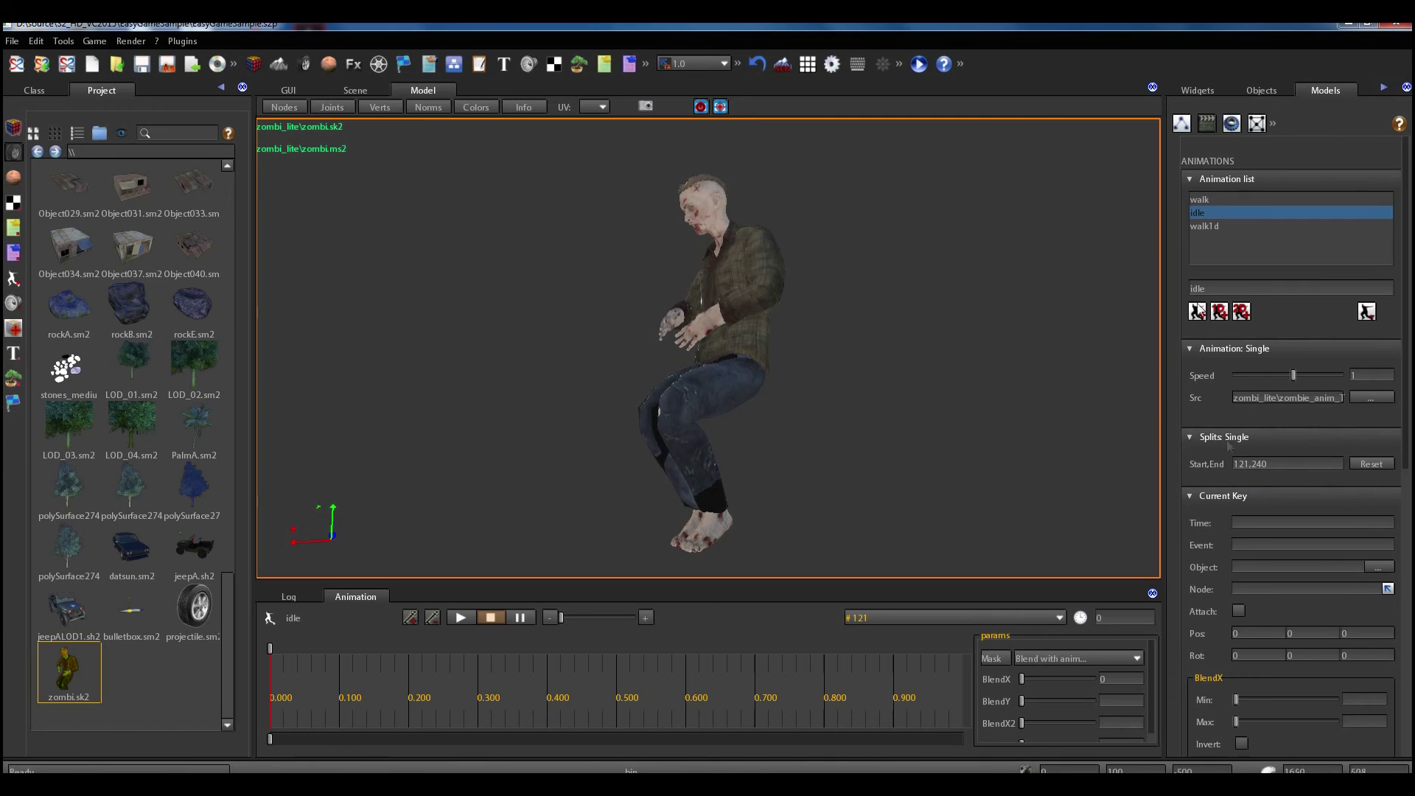
click(1214, 227)
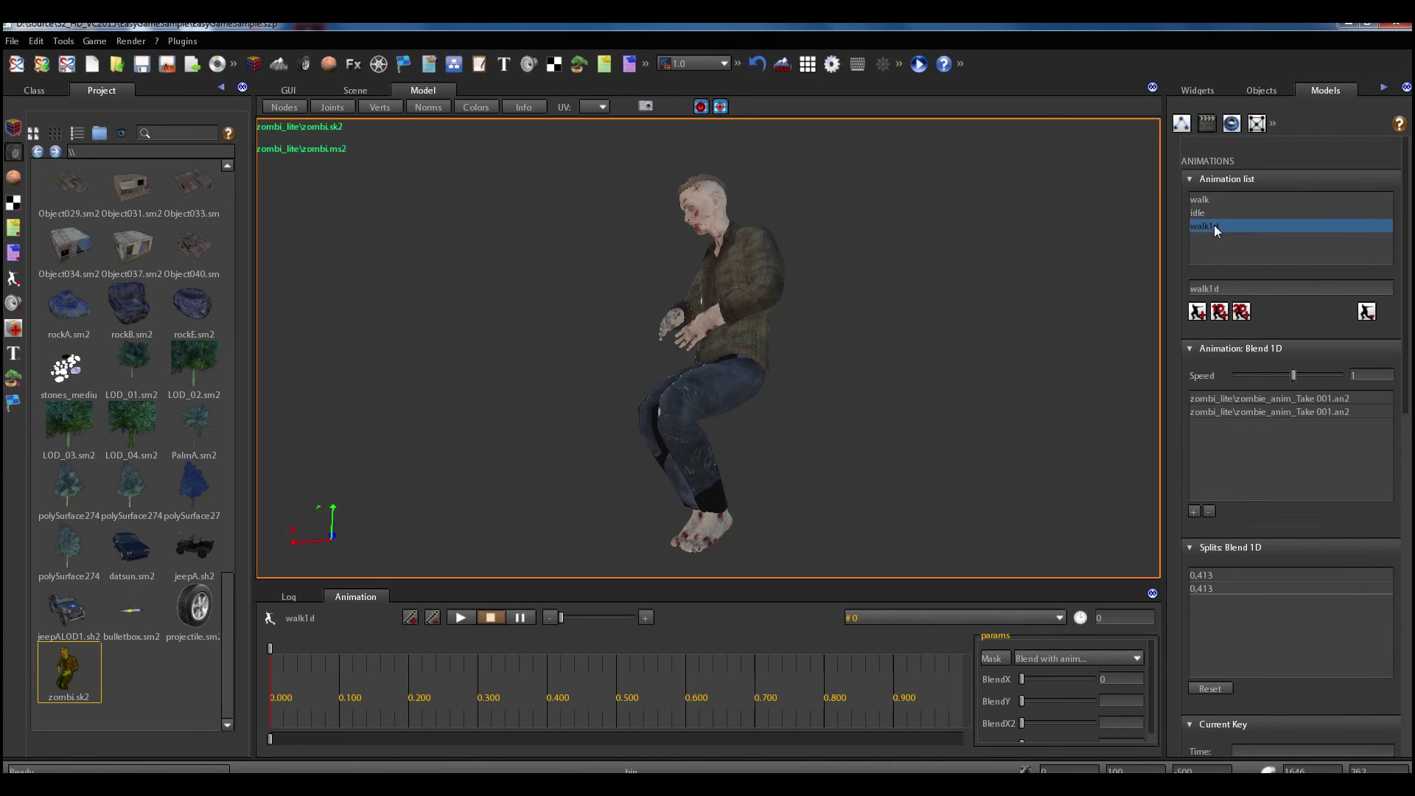
click(1224, 588)
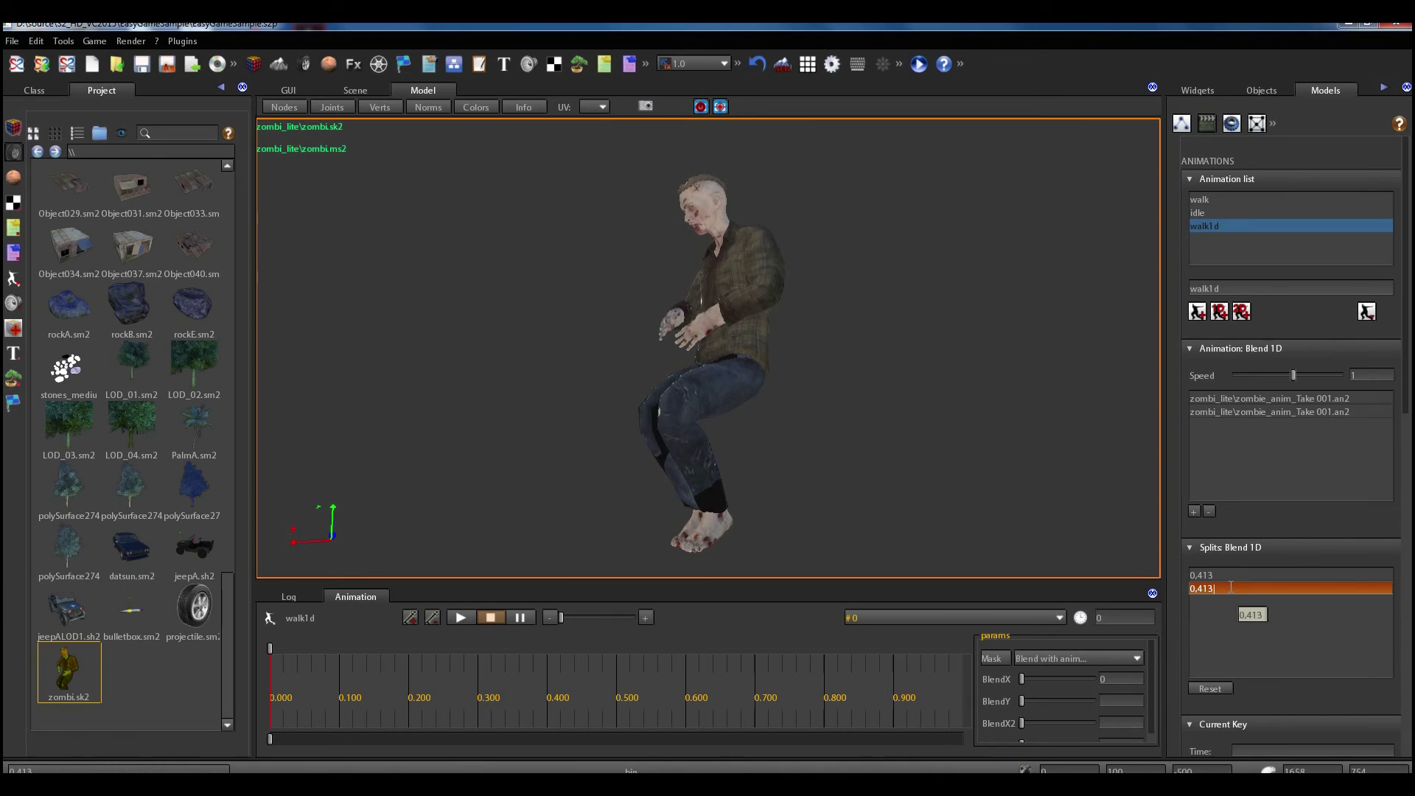
double_click(1227, 575)
text(121,240)
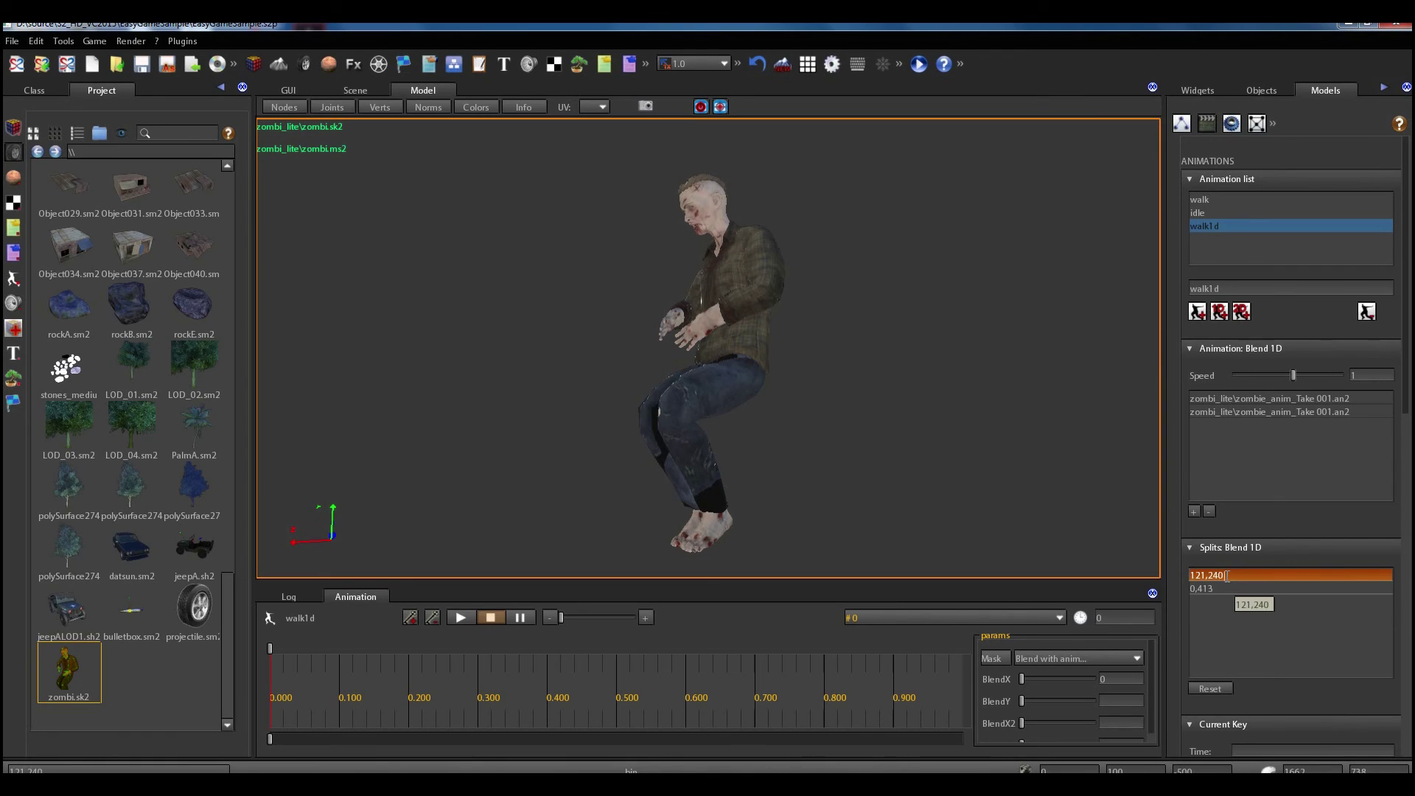
key(Return)
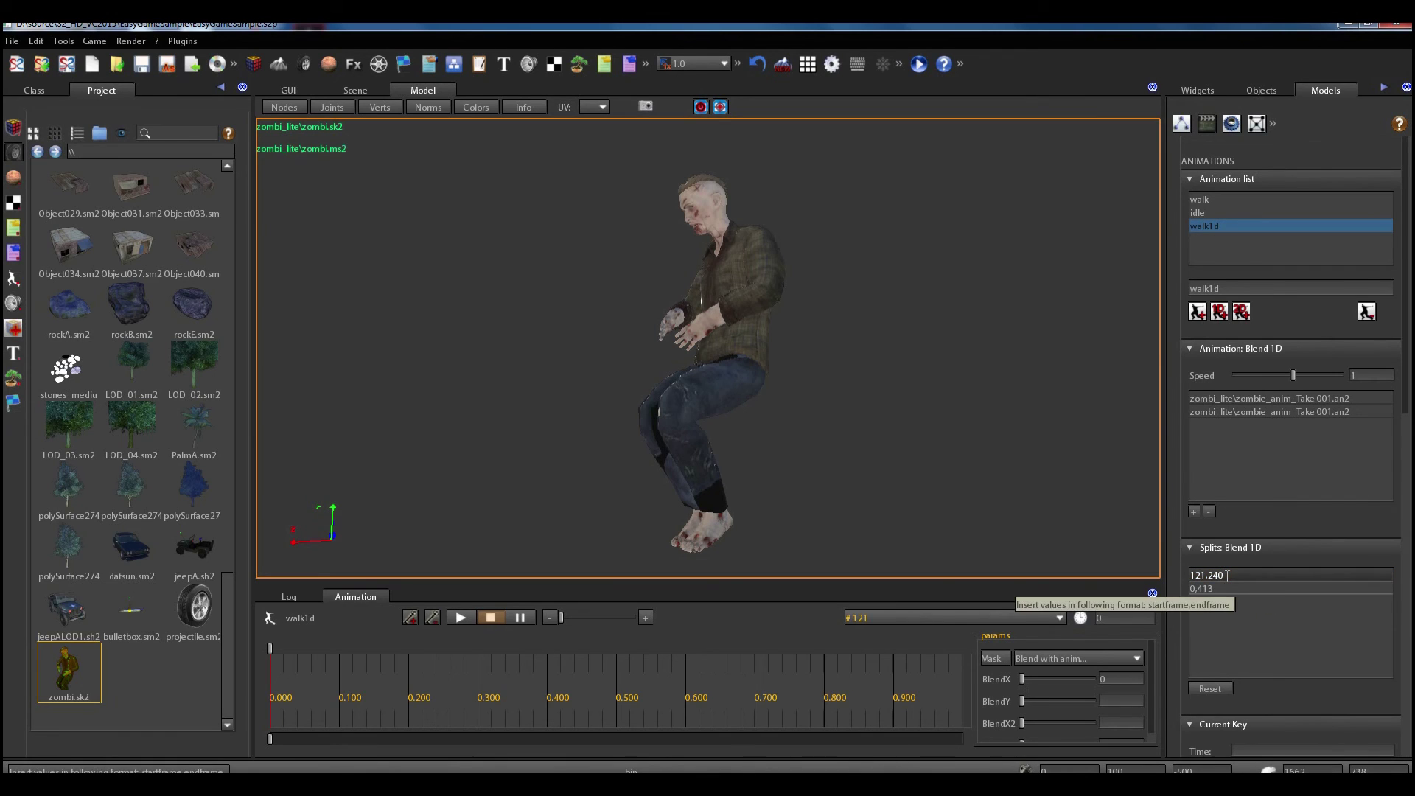
click(461, 619)
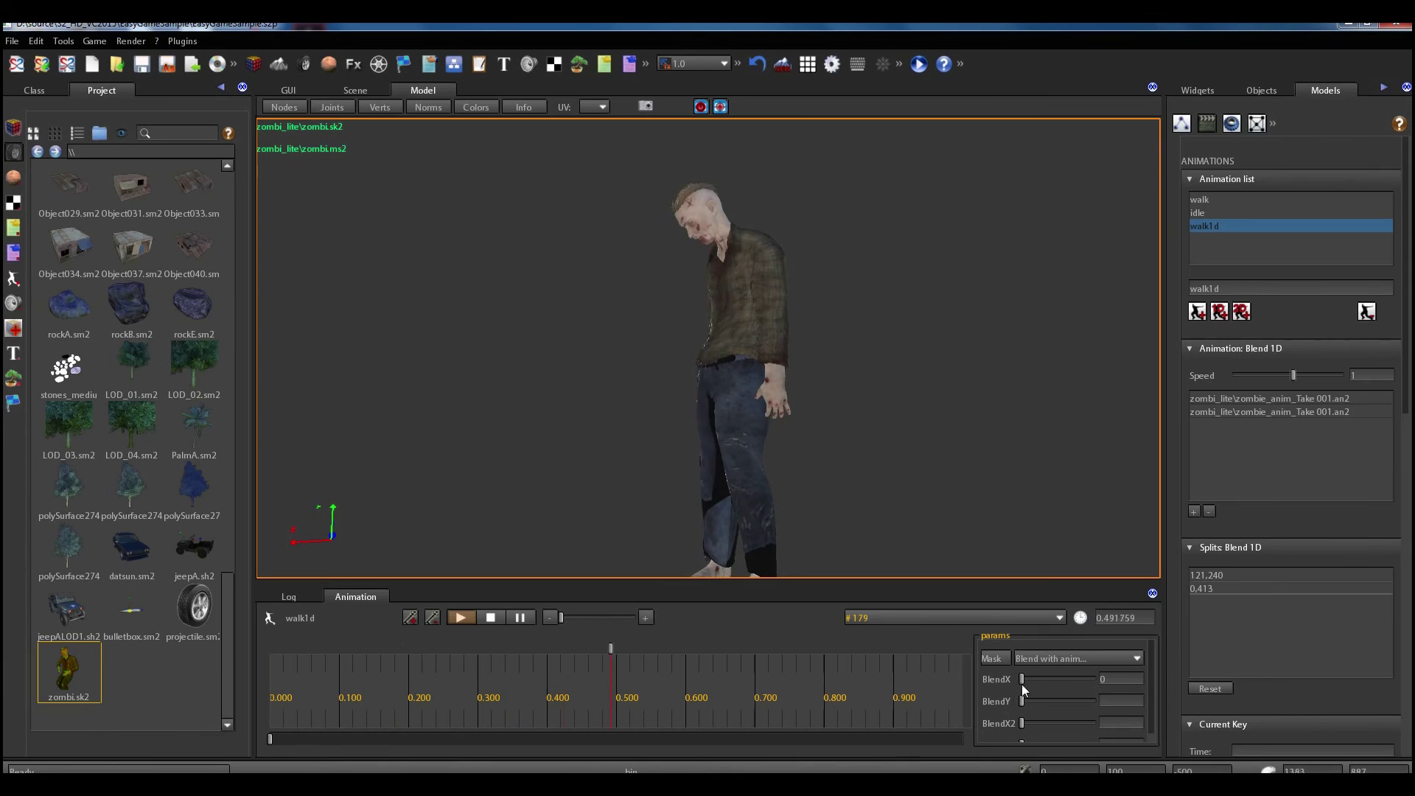
click(520, 617)
Check the walk range, then set walk1d's second split to 0,120 and replay
click(1212, 200)
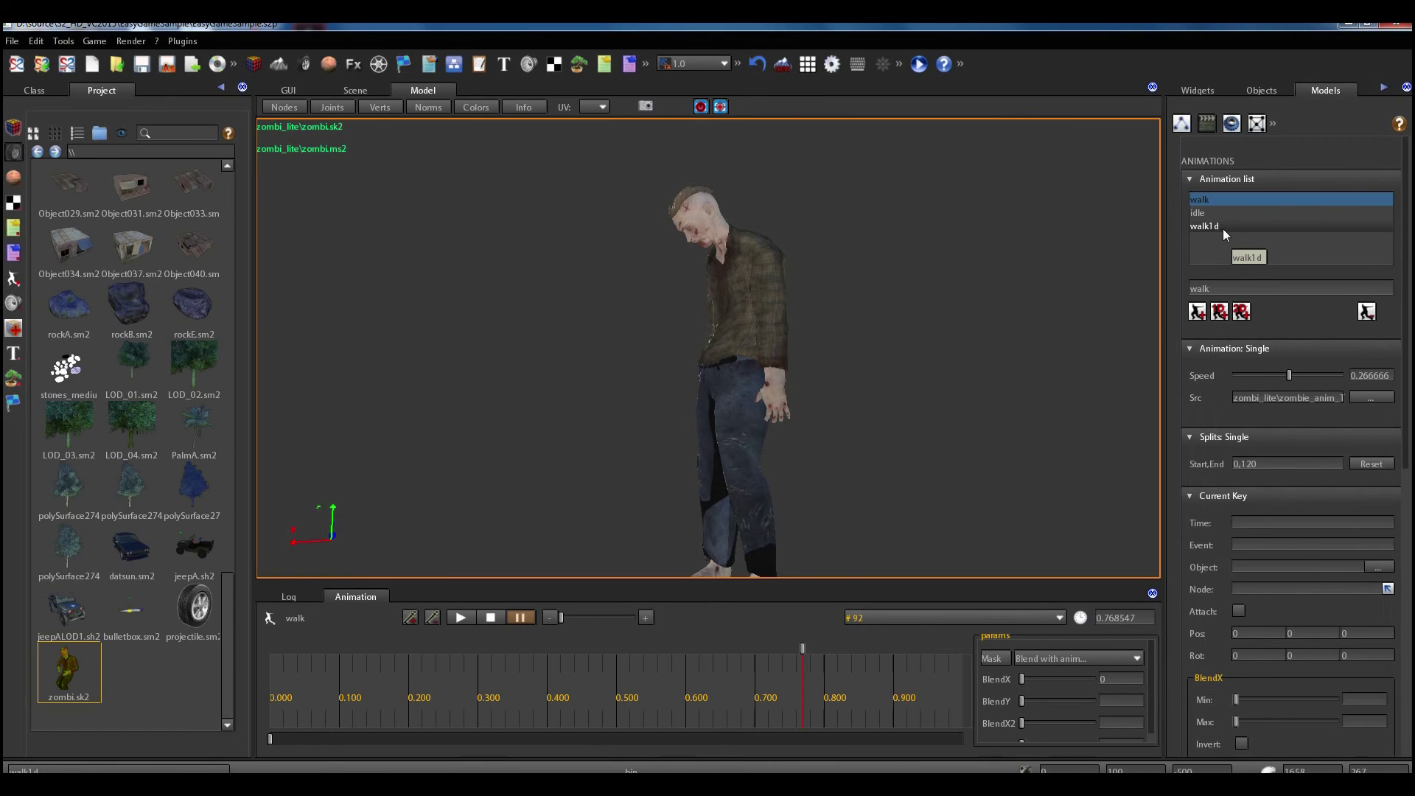
click(1222, 228)
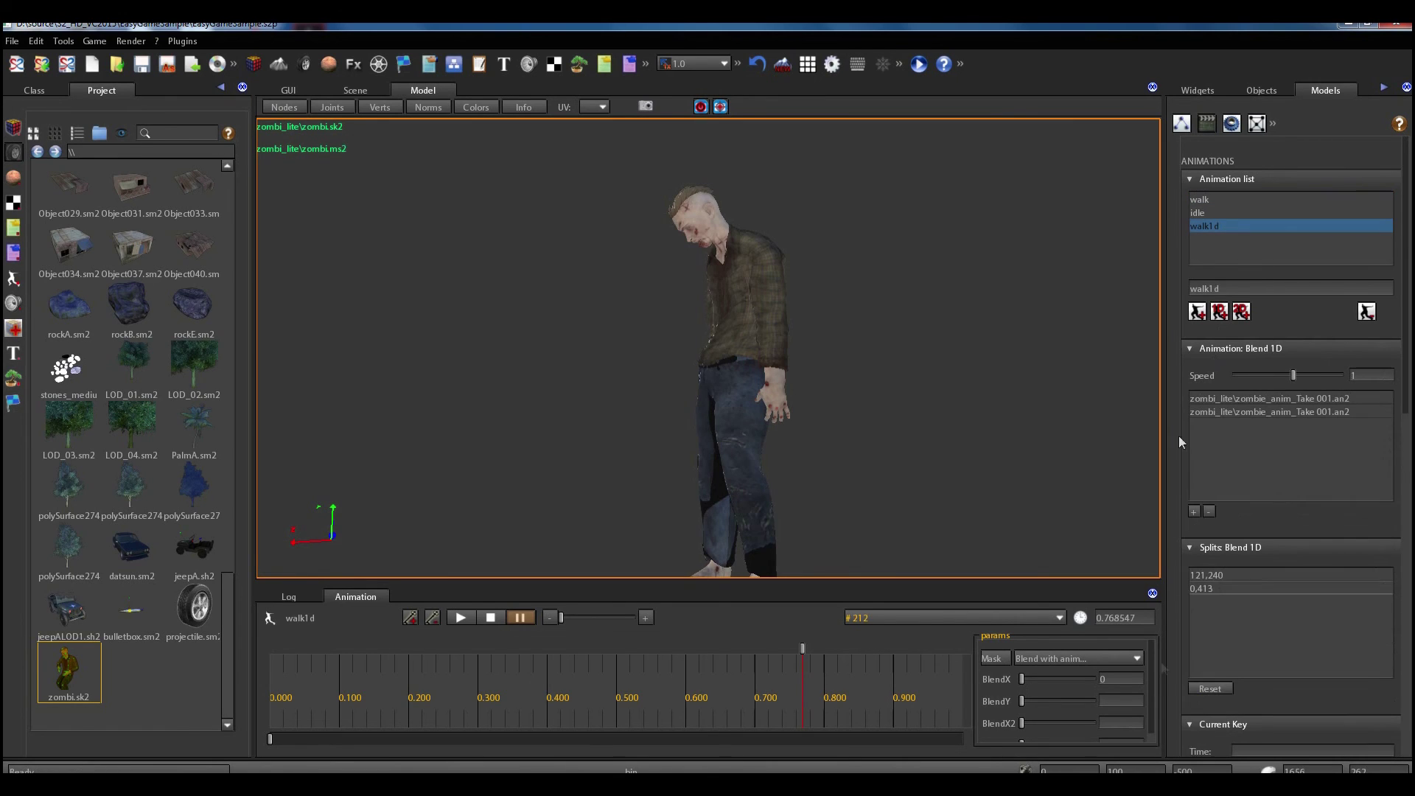
double_click(1223, 588)
text(0,12)
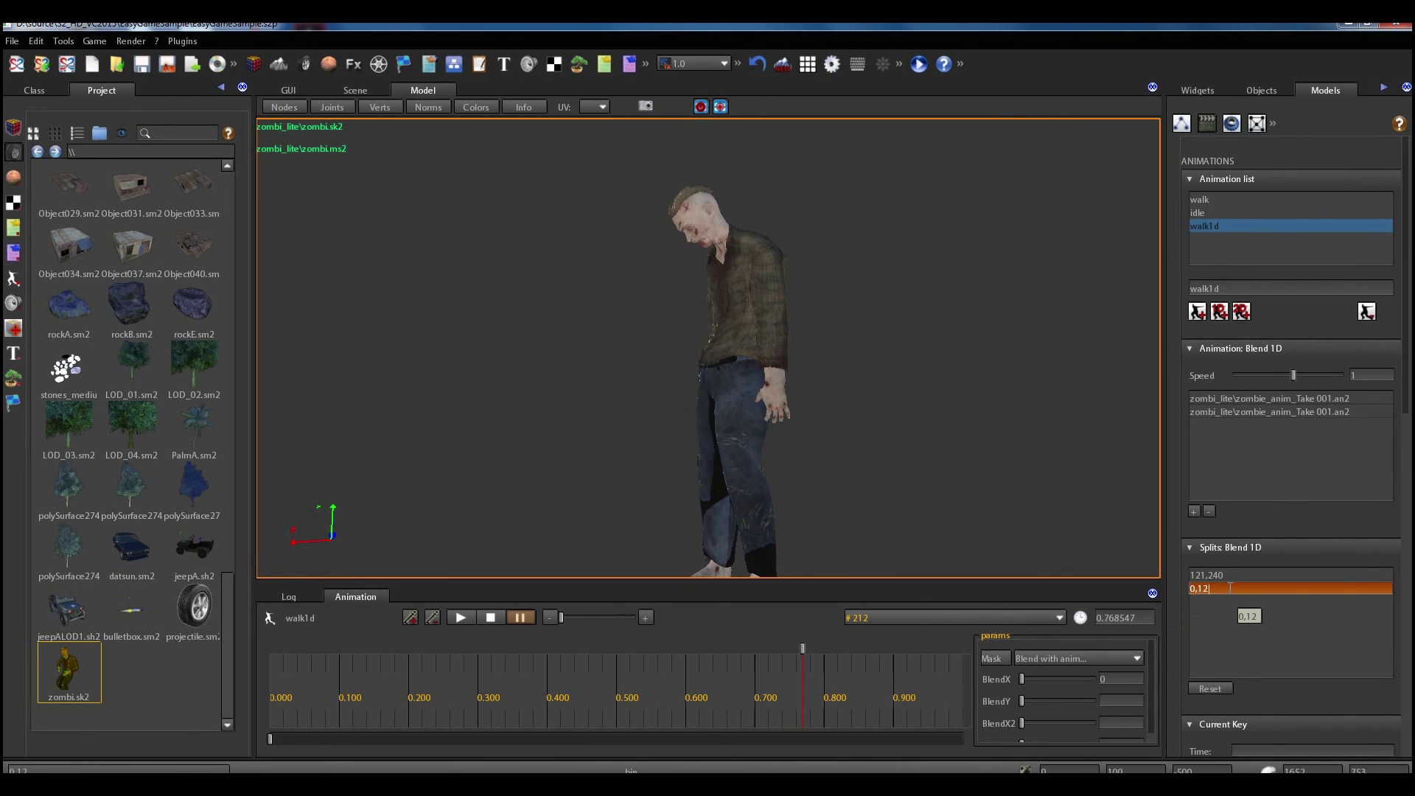
text(0)
key(Return)
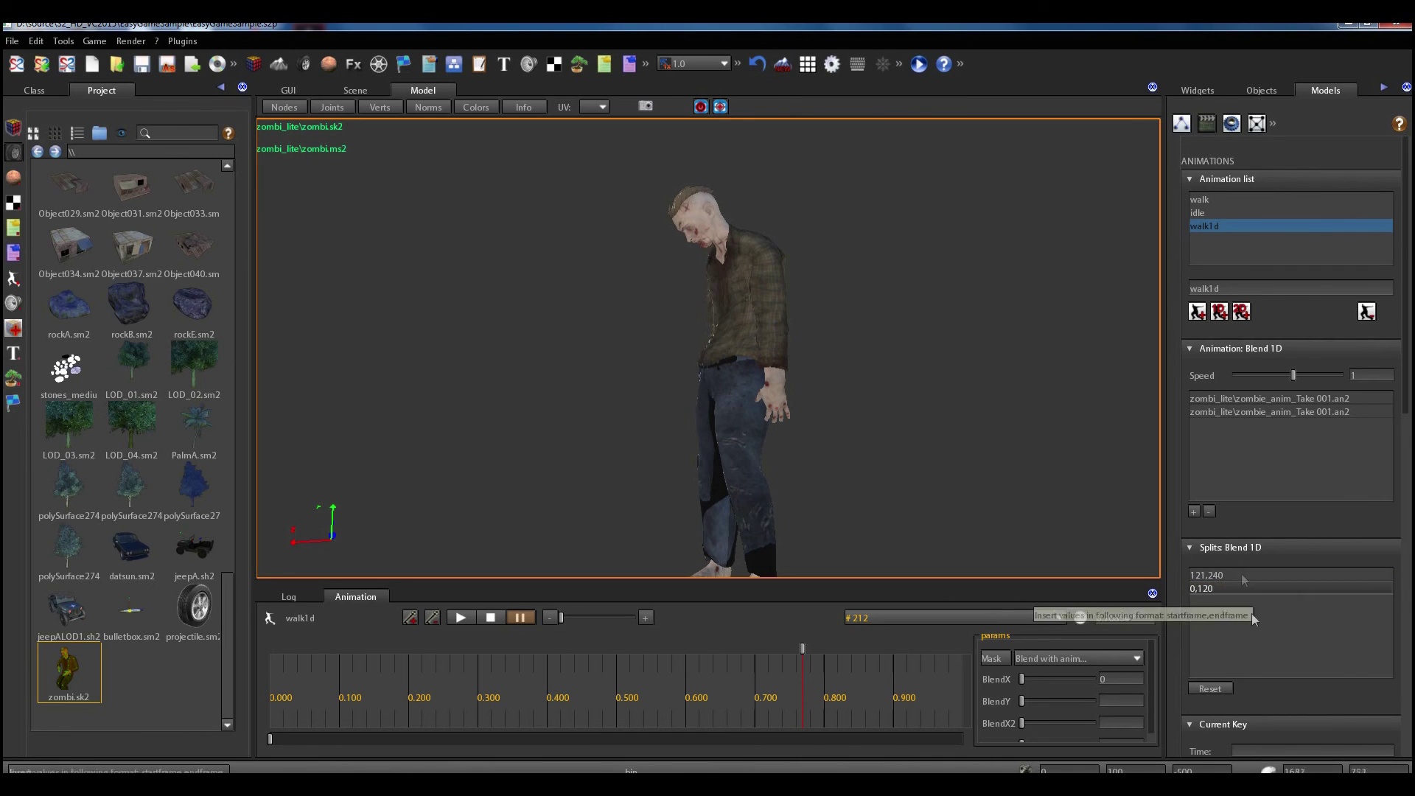
click(463, 619)
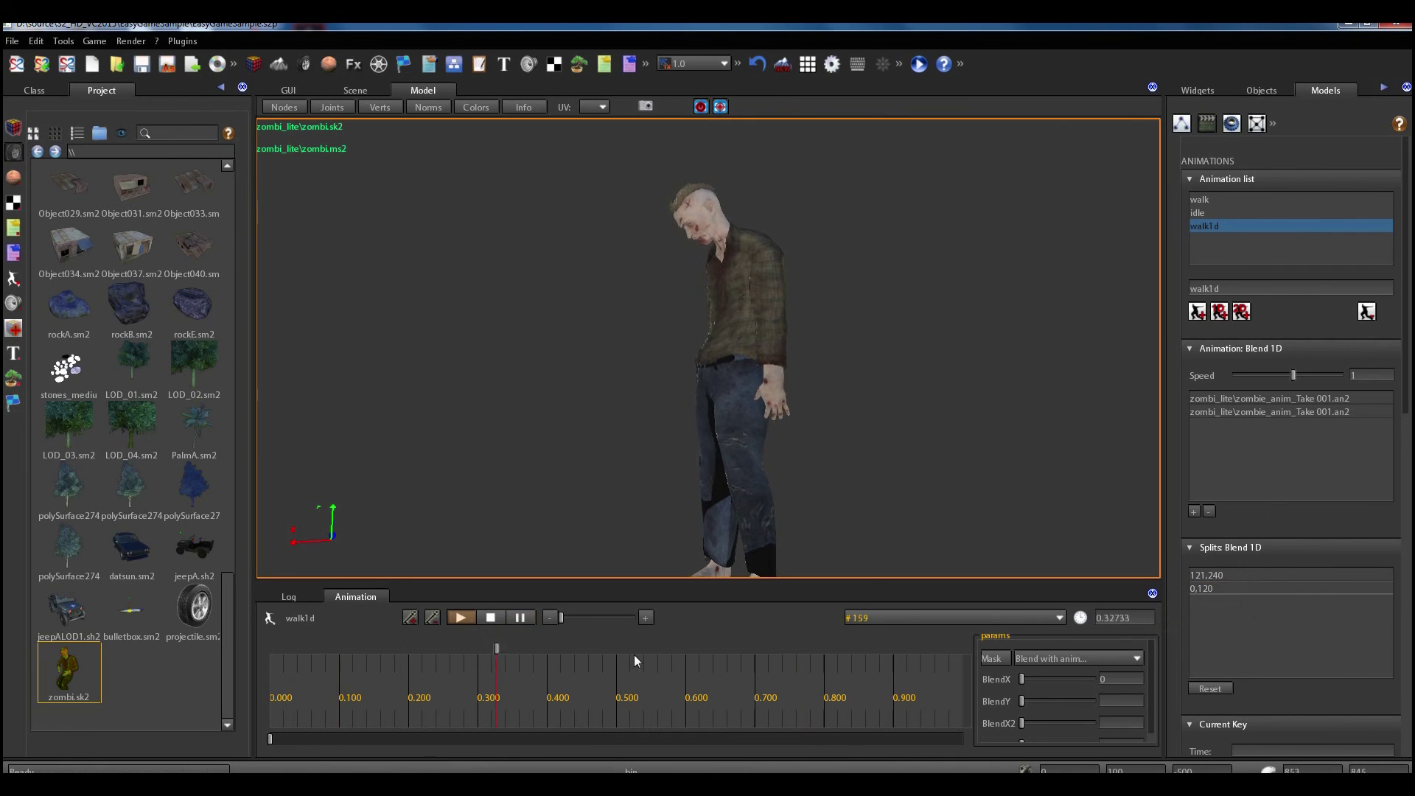
Sweep walk1d's BlendX from 0 to 1 and back, set speed to 0.4, and pause at frame 180
middle_drag(847, 548, 836, 464)
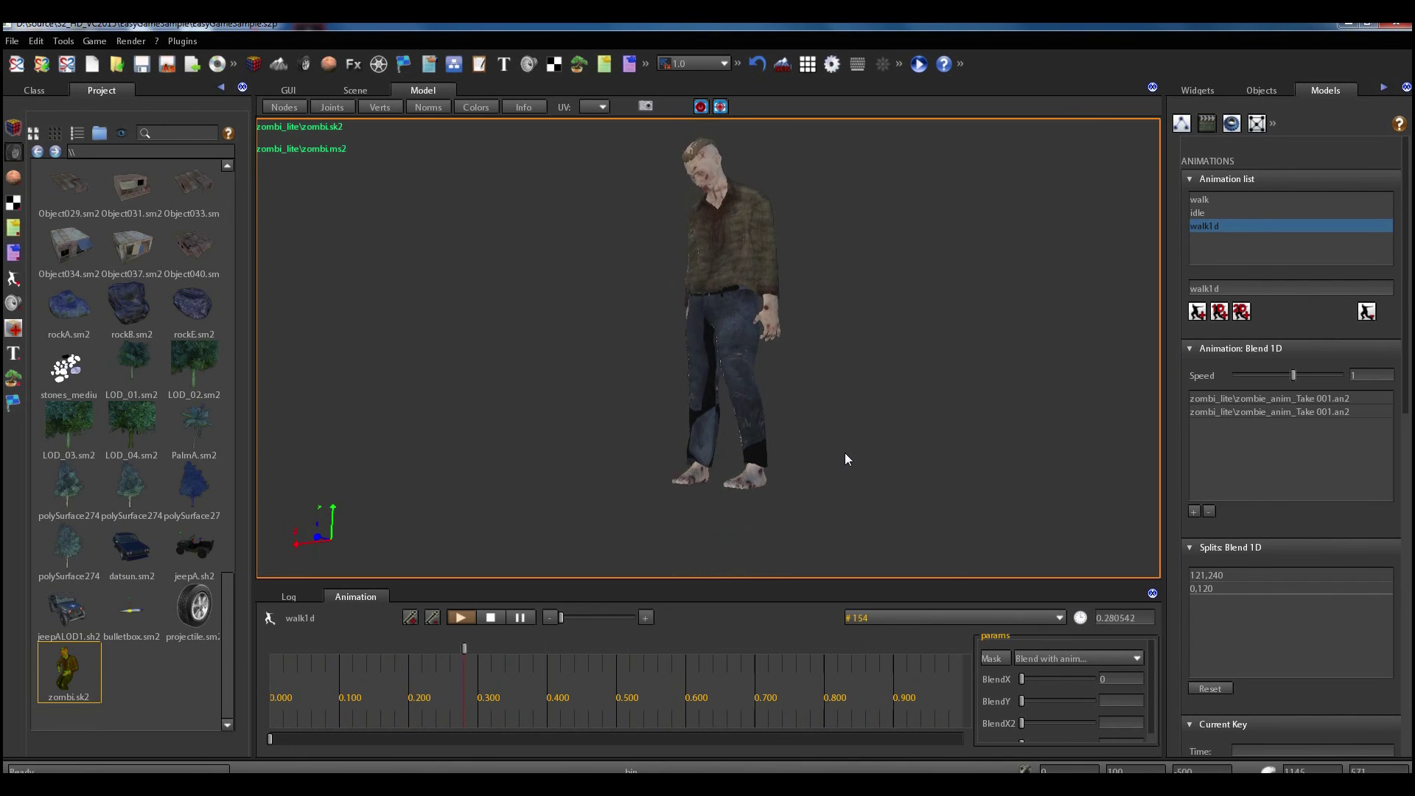
drag(1024, 675, 1096, 674)
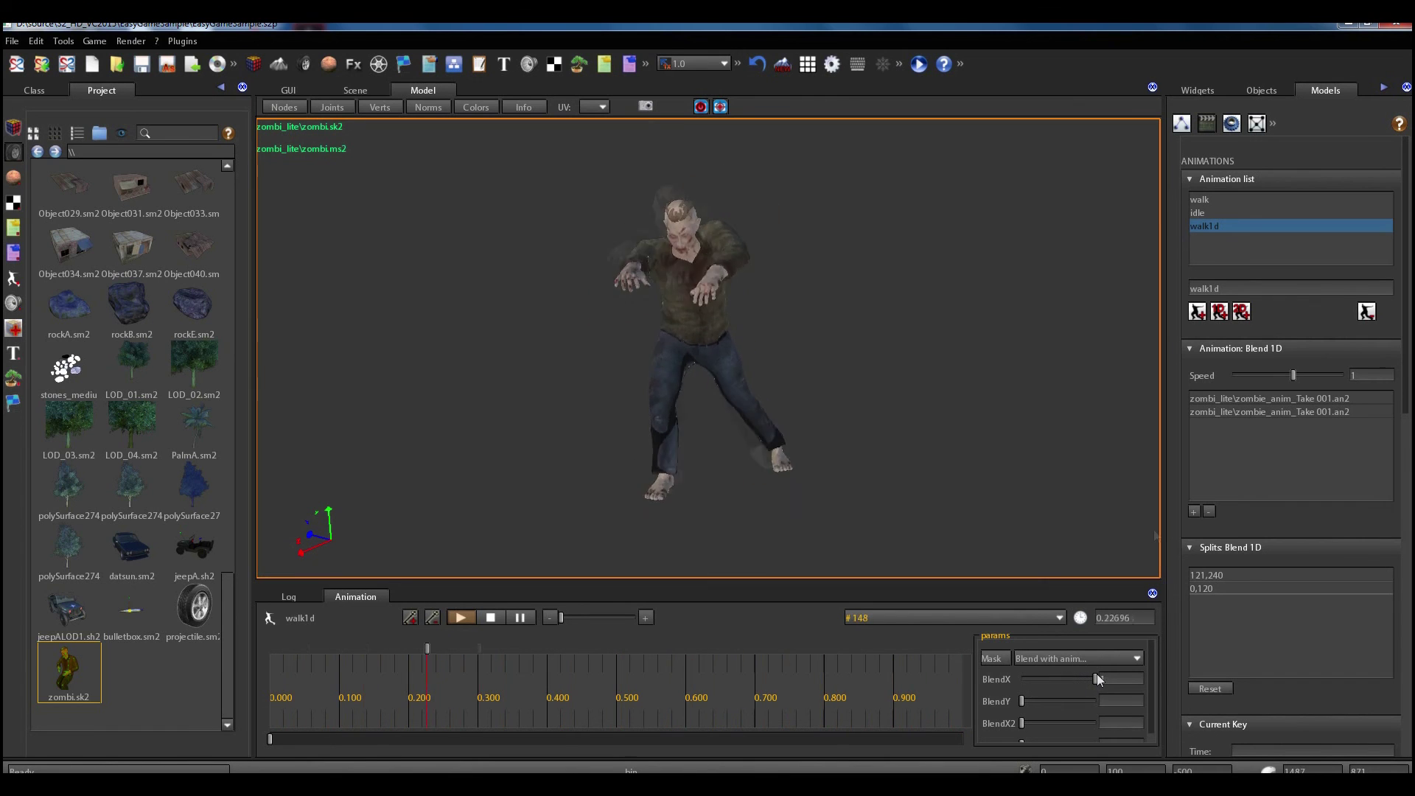
drag(1294, 374, 1290, 374)
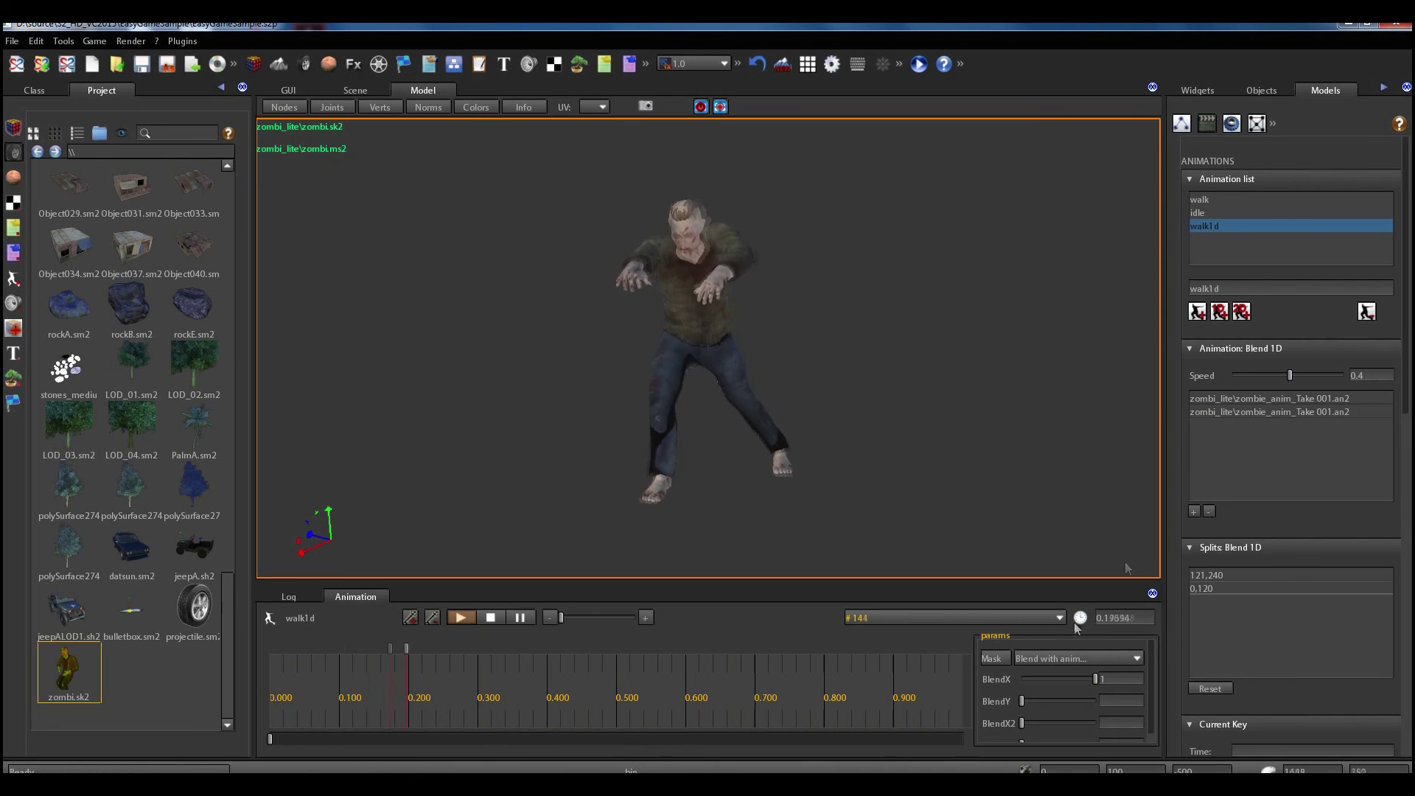
drag(1090, 680, 1012, 682)
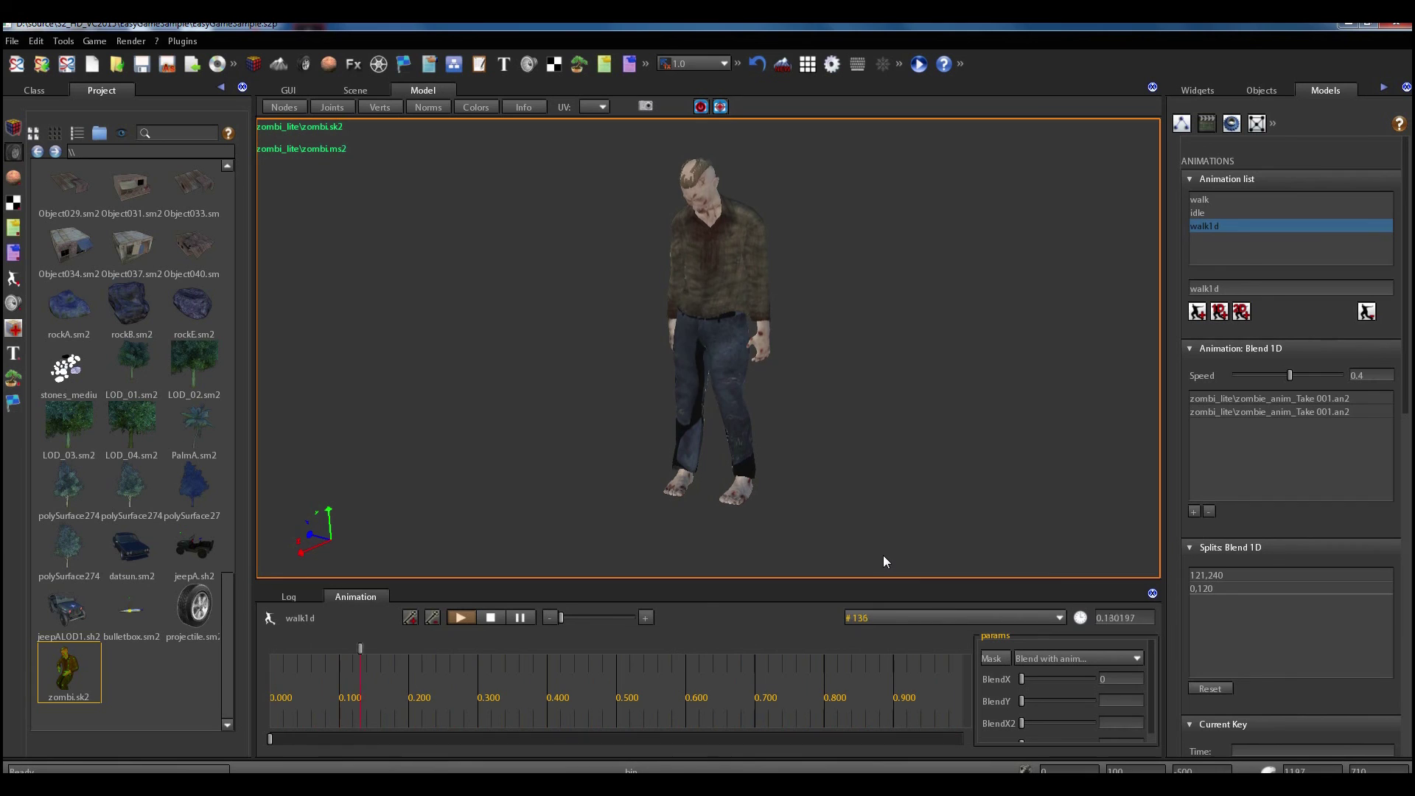
click(519, 616)
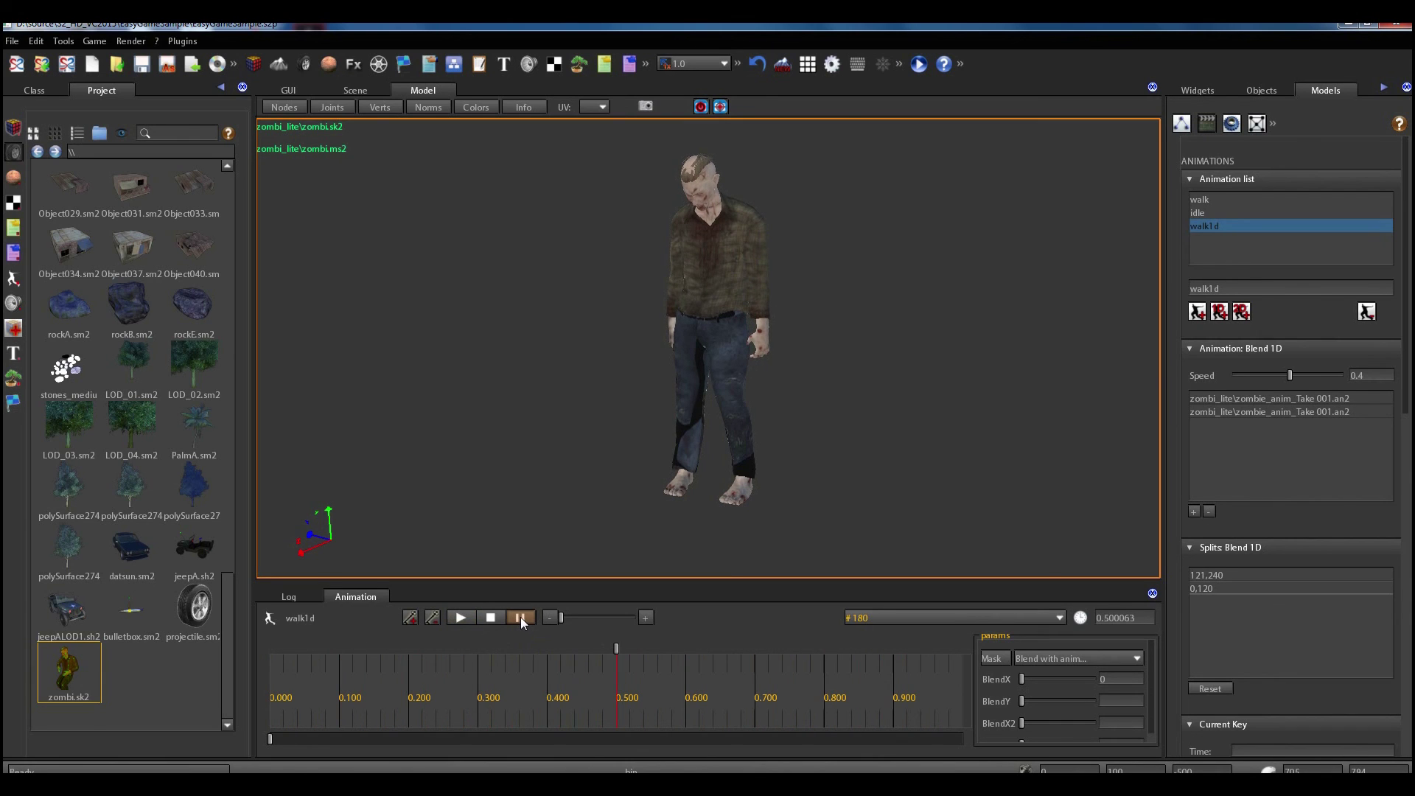